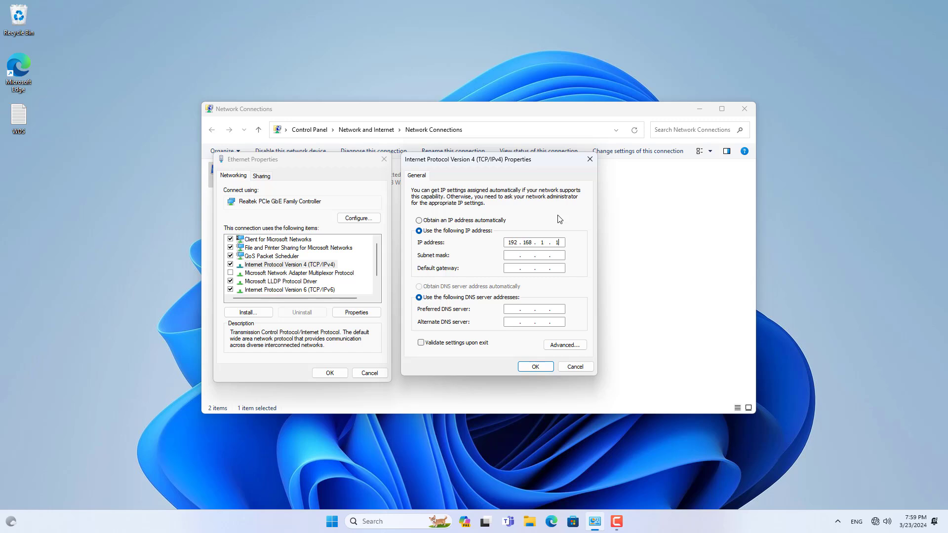
Give the Ethernet adapter static IP 192.168.1.10 with mask 255.255.255.0 and confirm both dialogs
key(Tab)
double_click(554, 243)
click(535, 368)
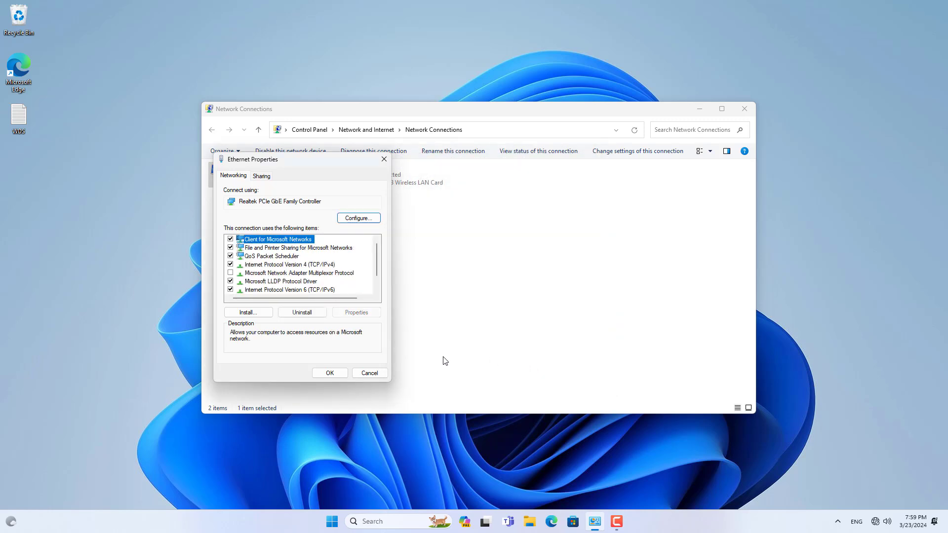
click(325, 371)
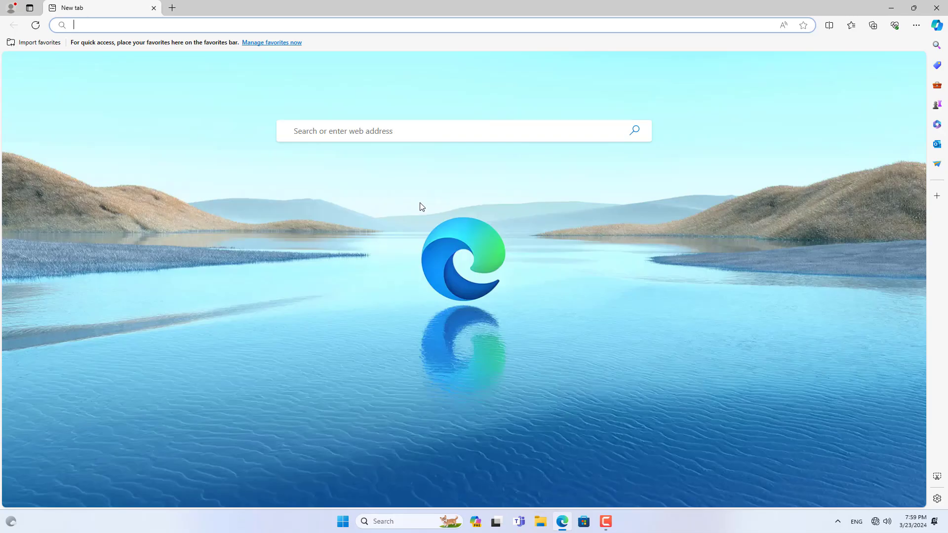
Browse to 192.168.1.1 and sign in to the EWS360AP with the administrator account
text(192)
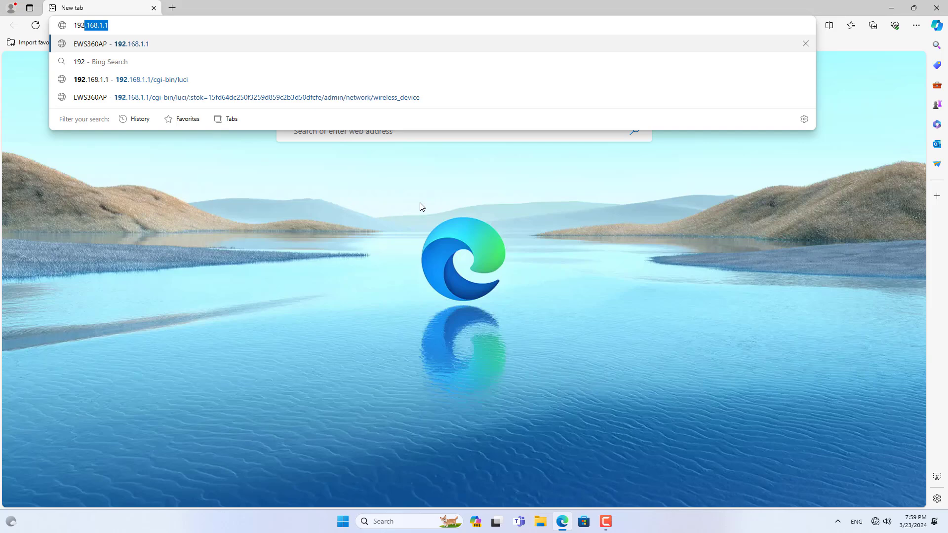
click(156, 43)
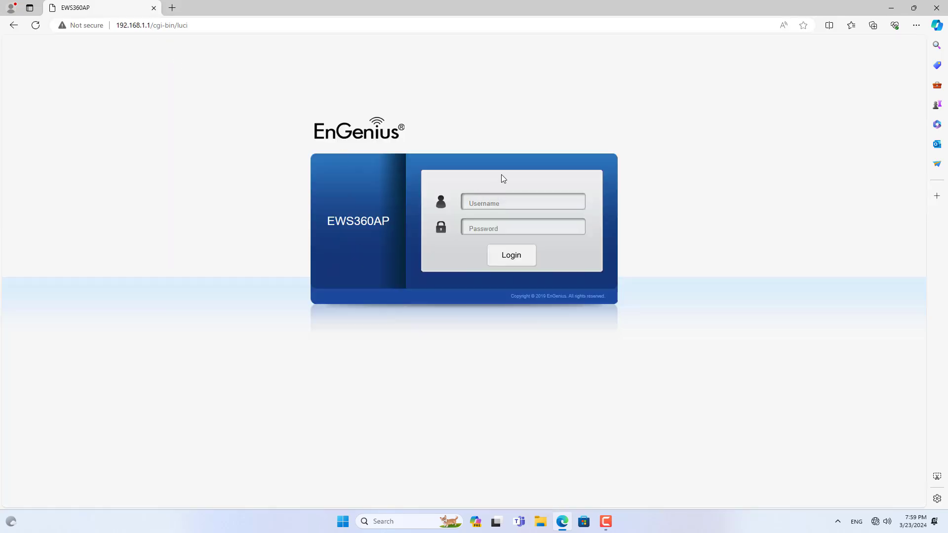
text(admin)
key(Tab)
text(a)
click(583, 230)
drag(508, 228, 441, 232)
click(511, 257)
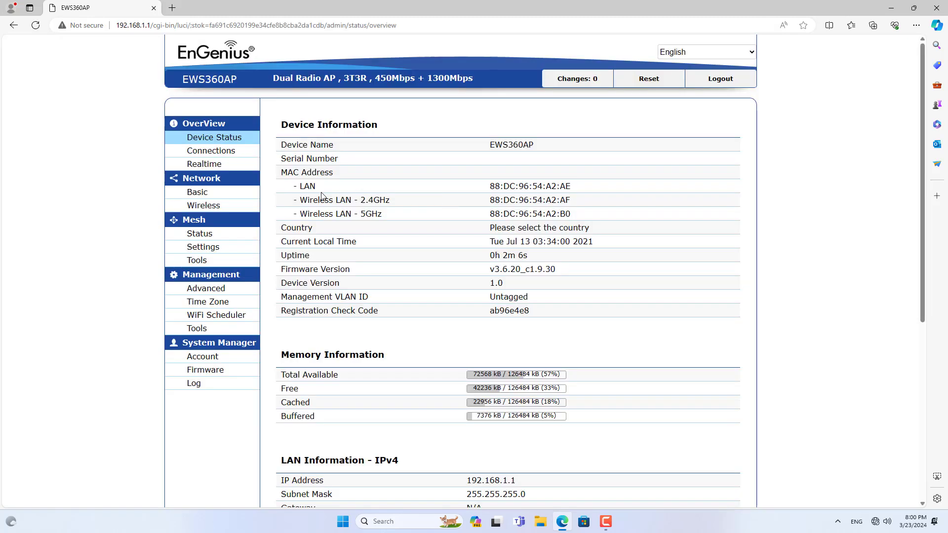
In Network > Wireless, set Device Name to AP1 and Country/Region to USA
click(229, 212)
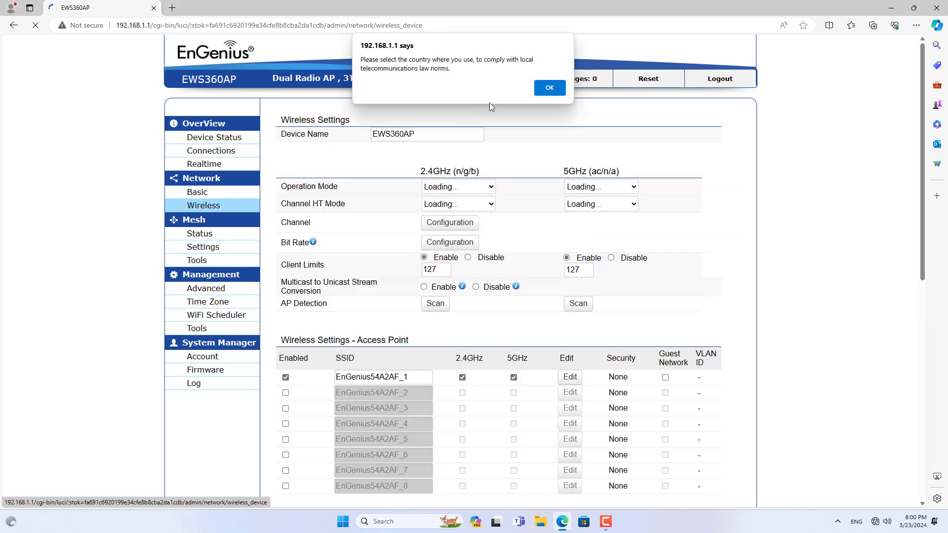
click(548, 88)
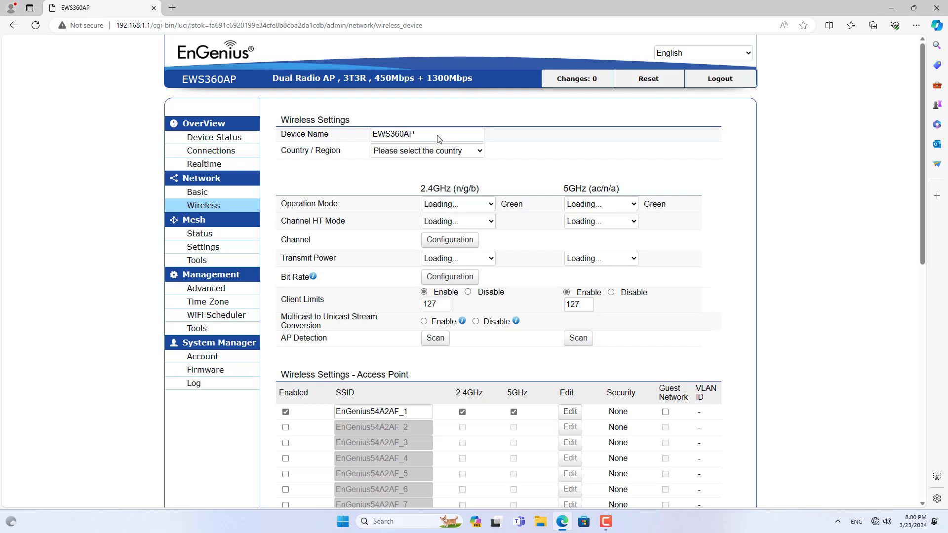
double_click(405, 134)
text(AP1)
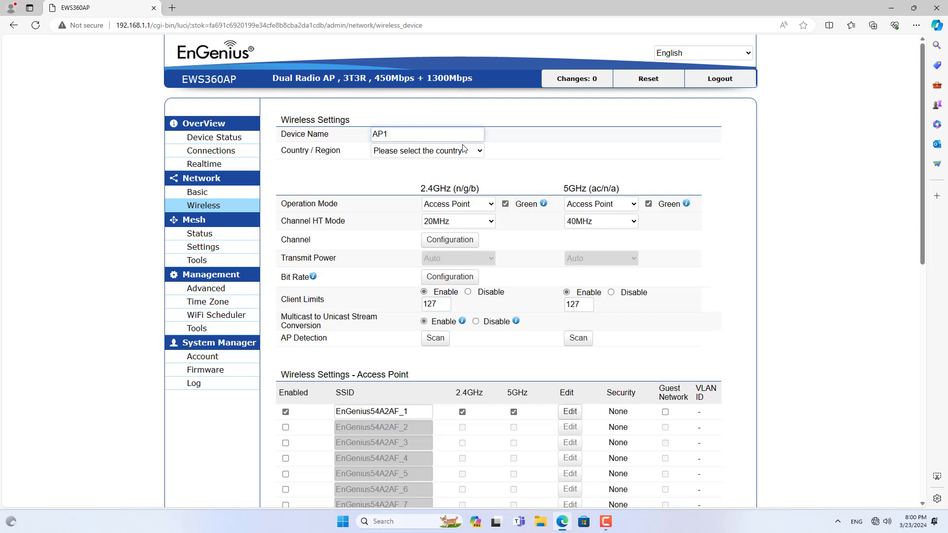
click(463, 150)
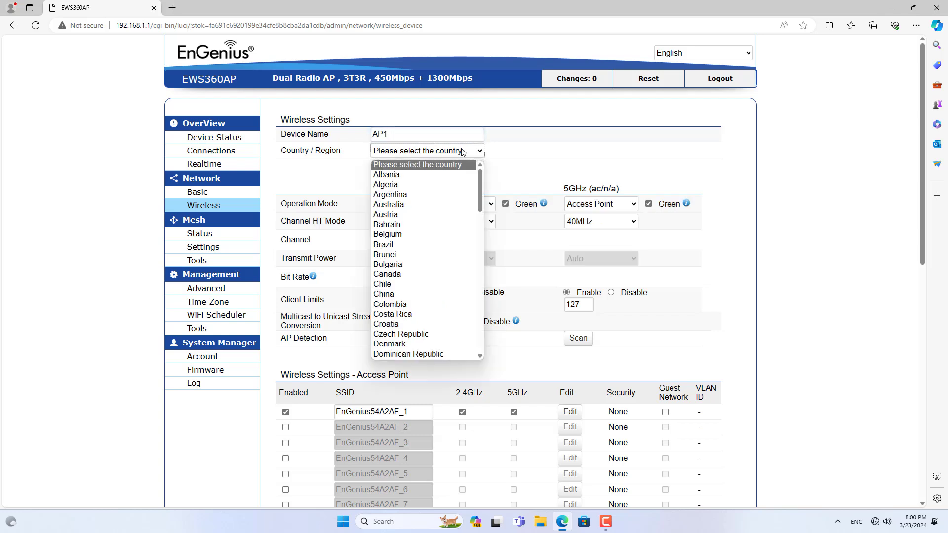
key(u)
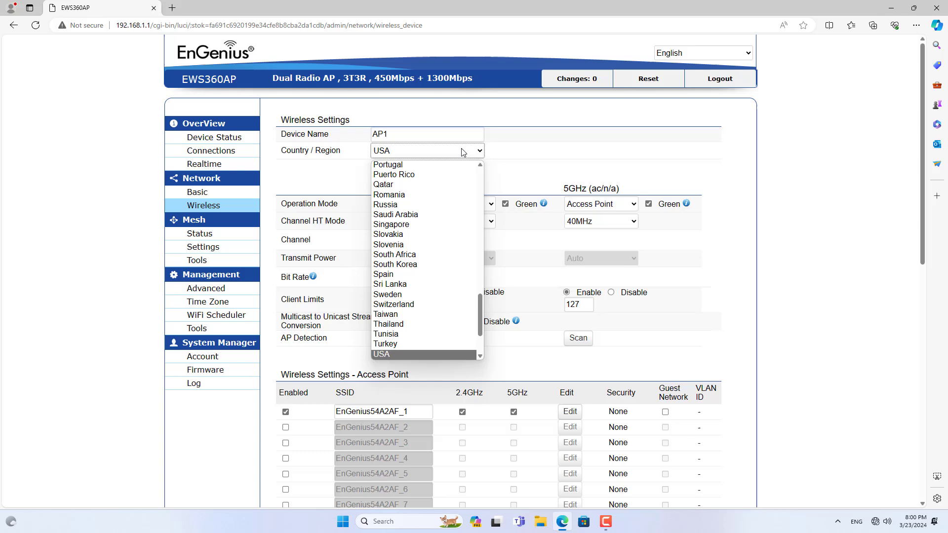
click(409, 352)
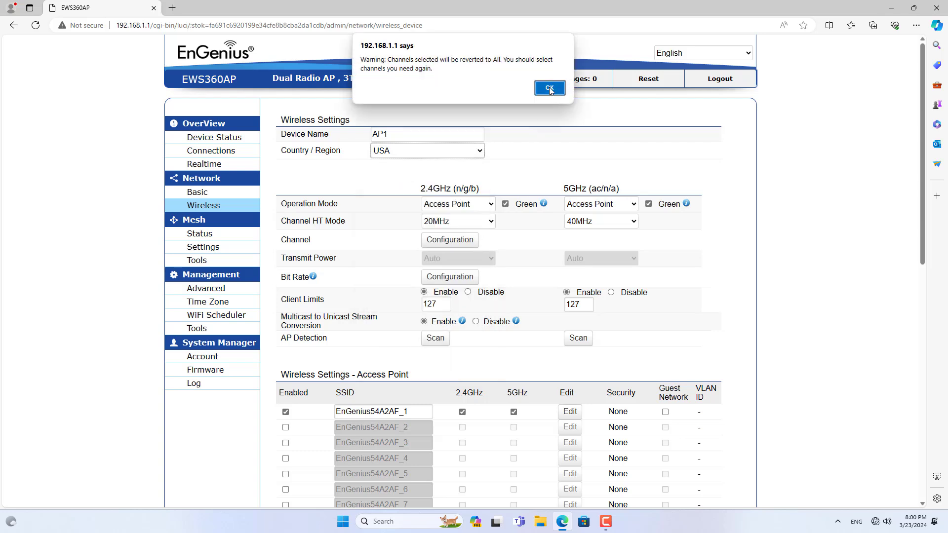
click(549, 88)
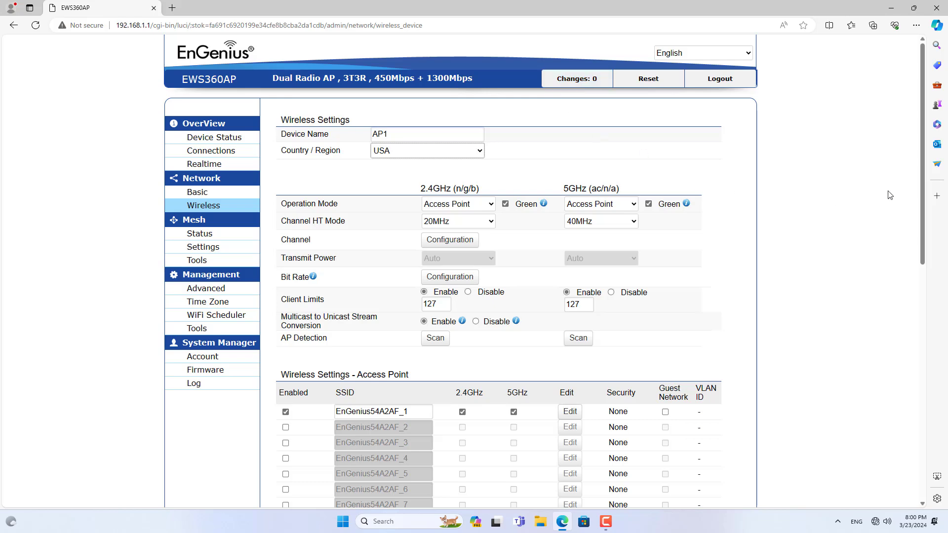
Save the wireless settings, apply the 10 pending changes, and return to Wireless
drag(921, 175, 923, 447)
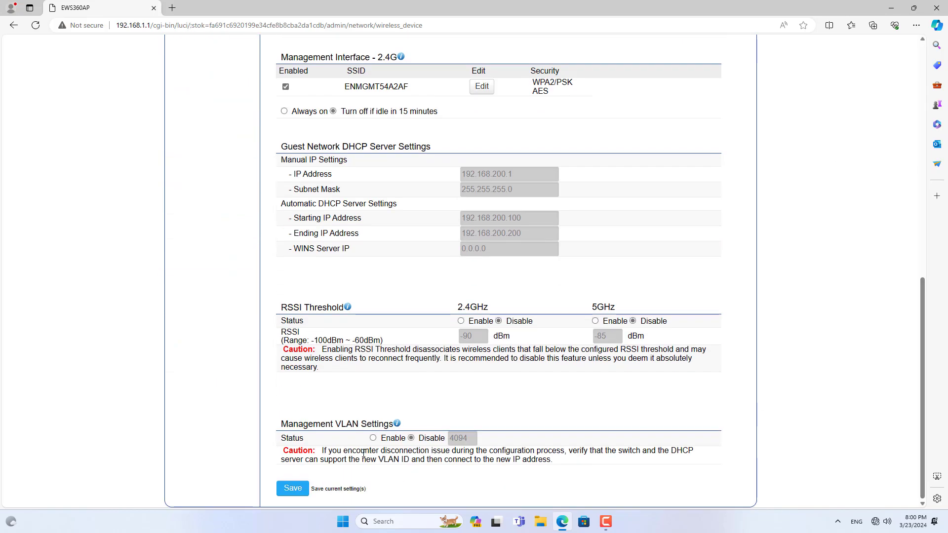
click(299, 488)
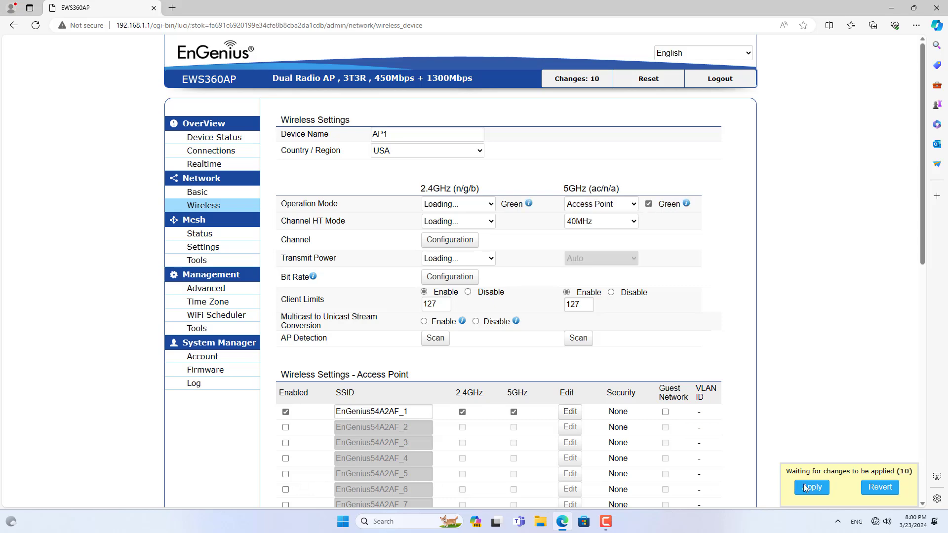
click(818, 487)
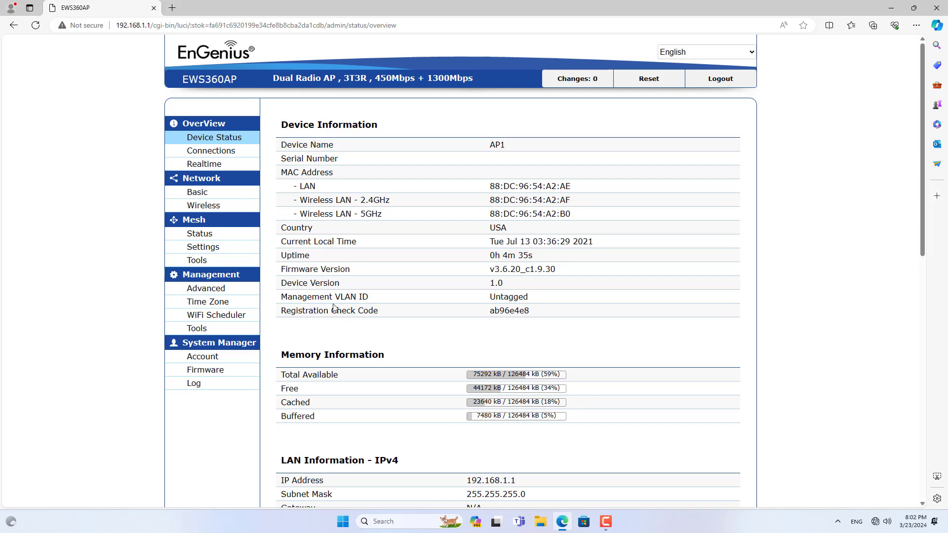
click(199, 211)
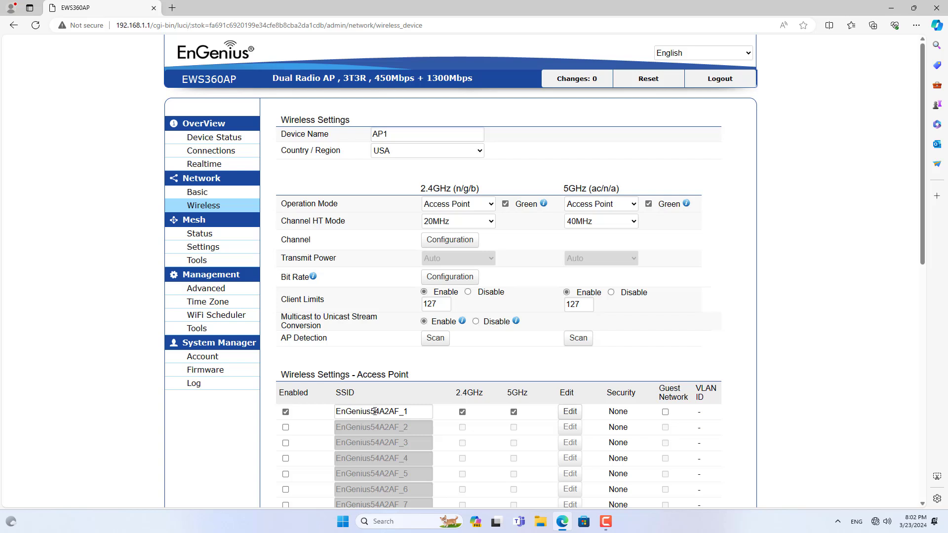
Edit the first SSID to broadcast on 2.4GHz only with the name EnGenius
click(573, 412)
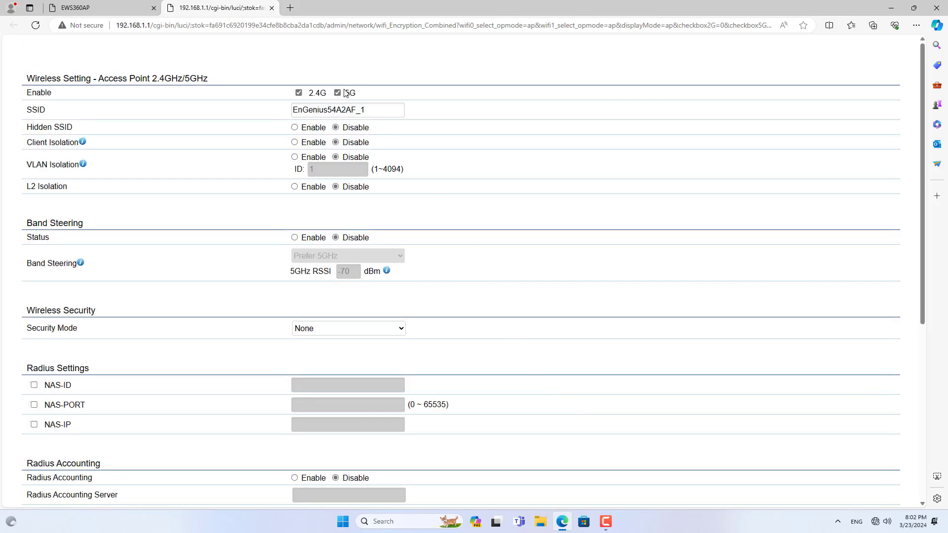
click(338, 93)
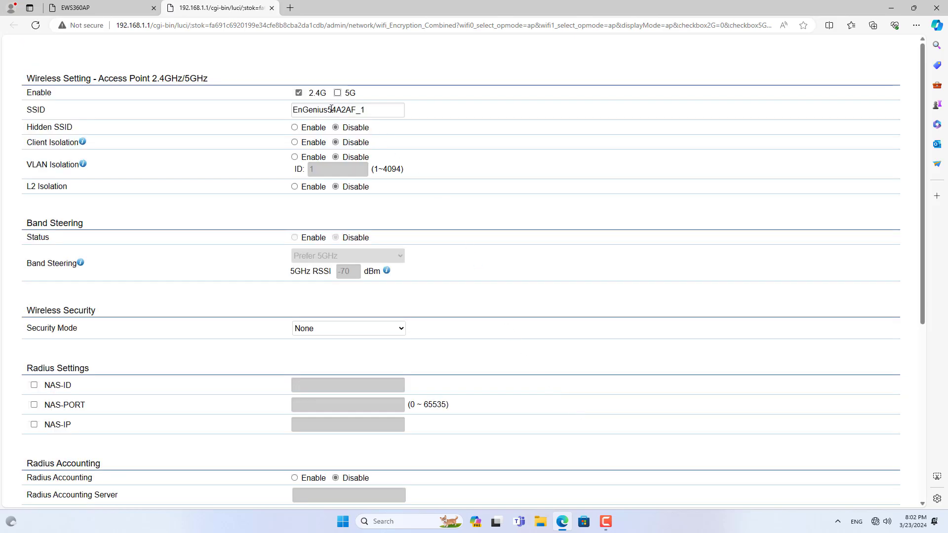
drag(328, 110, 261, 125)
key(BackSpace)
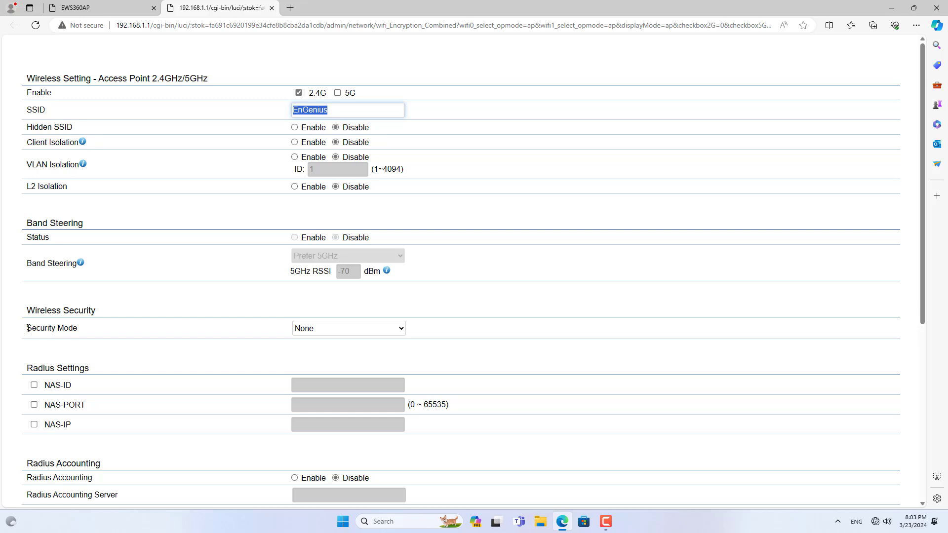
Secure the SSID with WPA2-PSK, enter the passphrase, and save it
drag(25, 329, 187, 333)
click(306, 332)
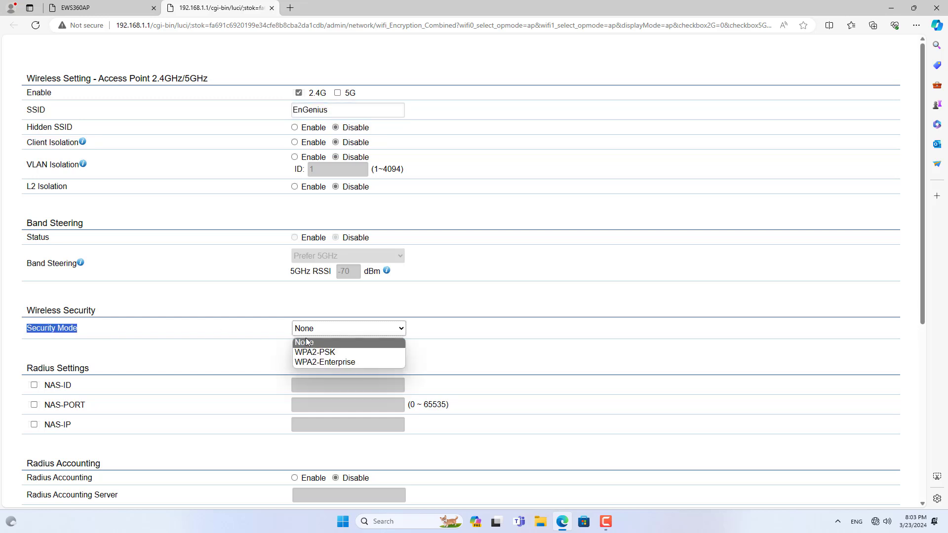
click(308, 353)
click(306, 371)
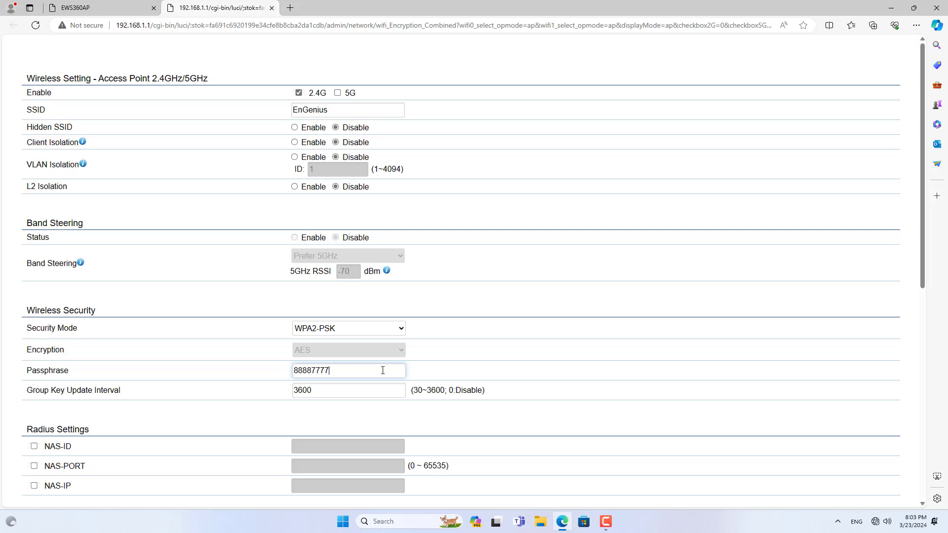
drag(383, 370, 291, 371)
drag(923, 278, 911, 491)
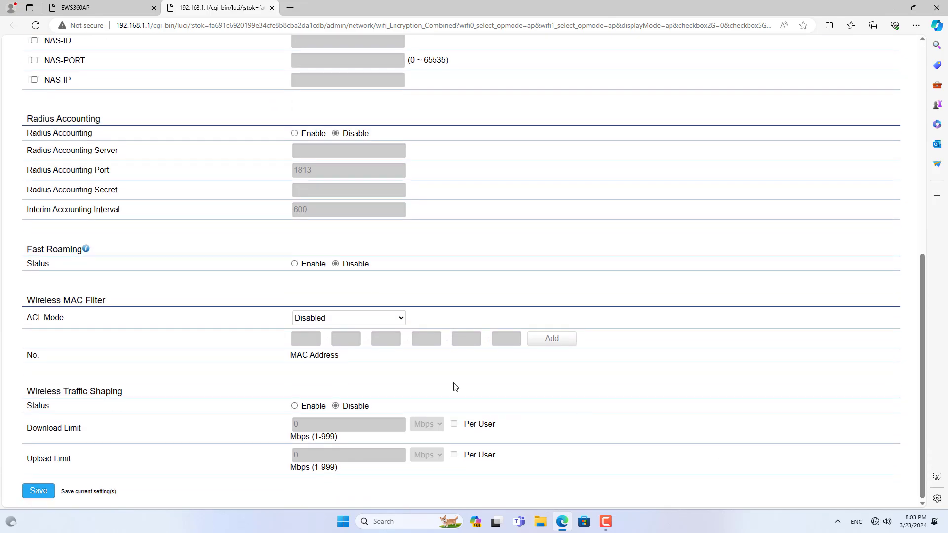
click(48, 491)
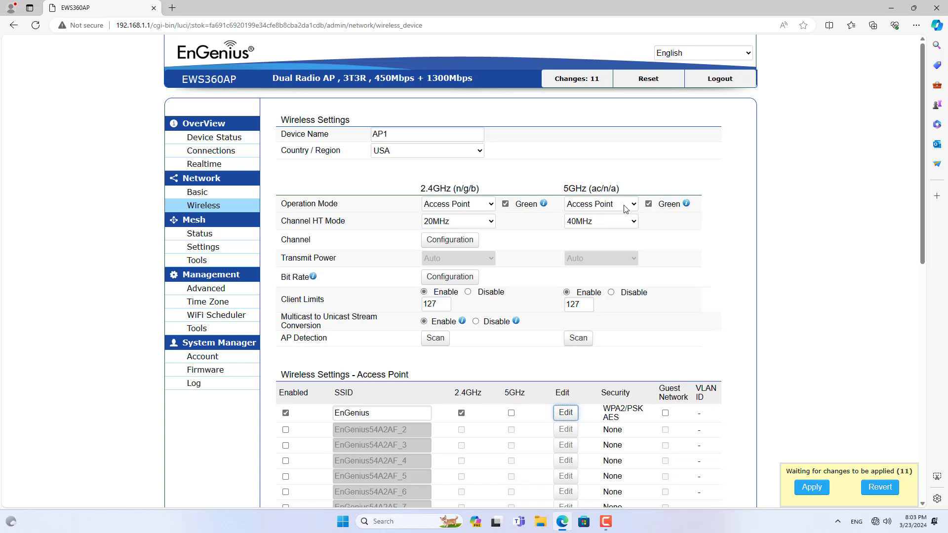
Disable Green mode on both radios and save a 5GHz channel list limited to Ch 161
click(651, 210)
click(649, 207)
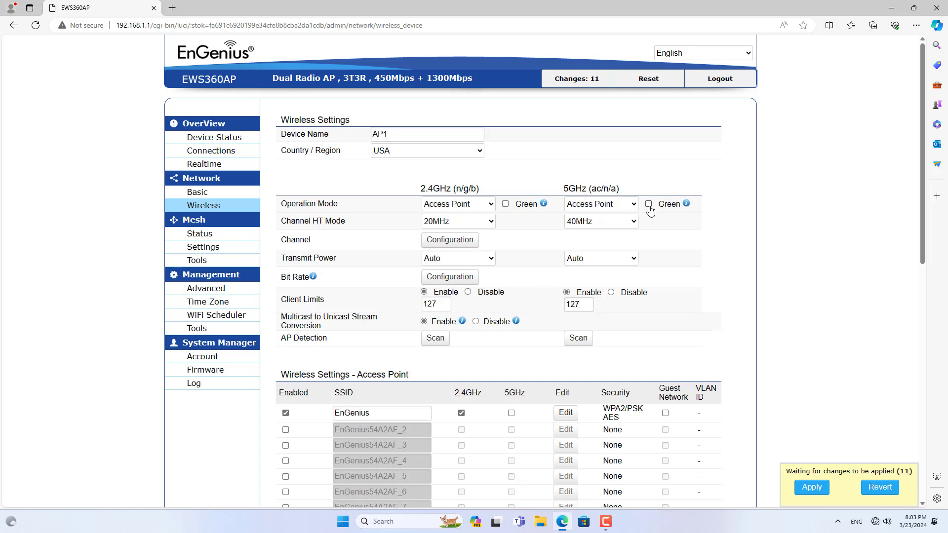
click(465, 240)
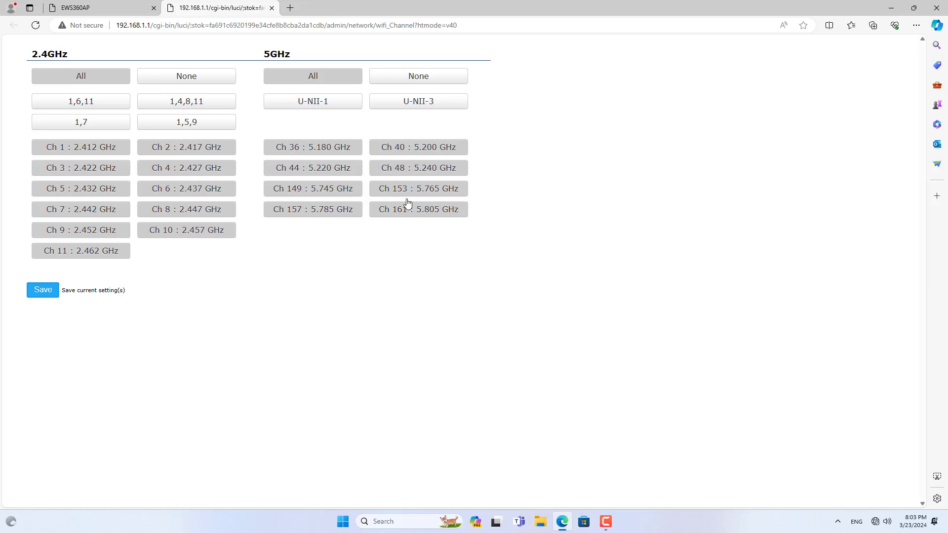
drag(266, 55, 301, 58)
click(303, 79)
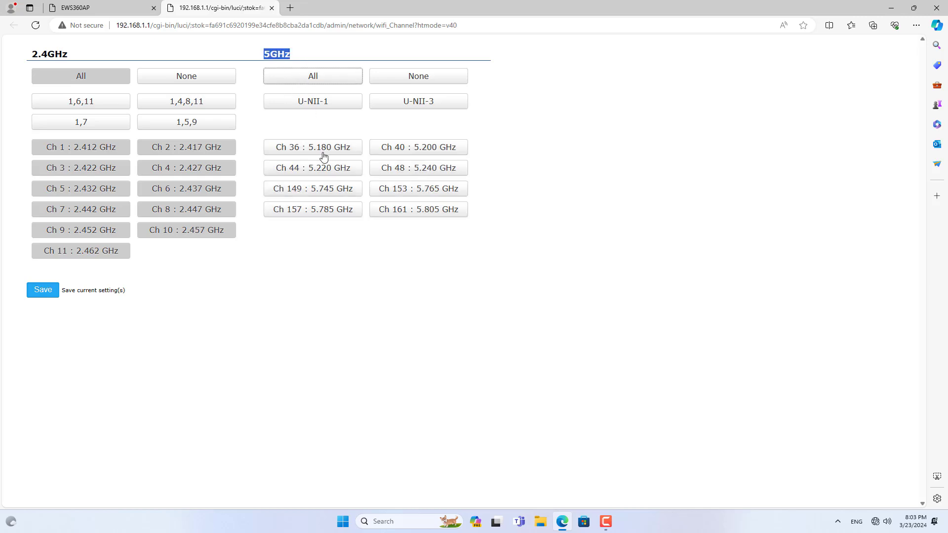
click(419, 212)
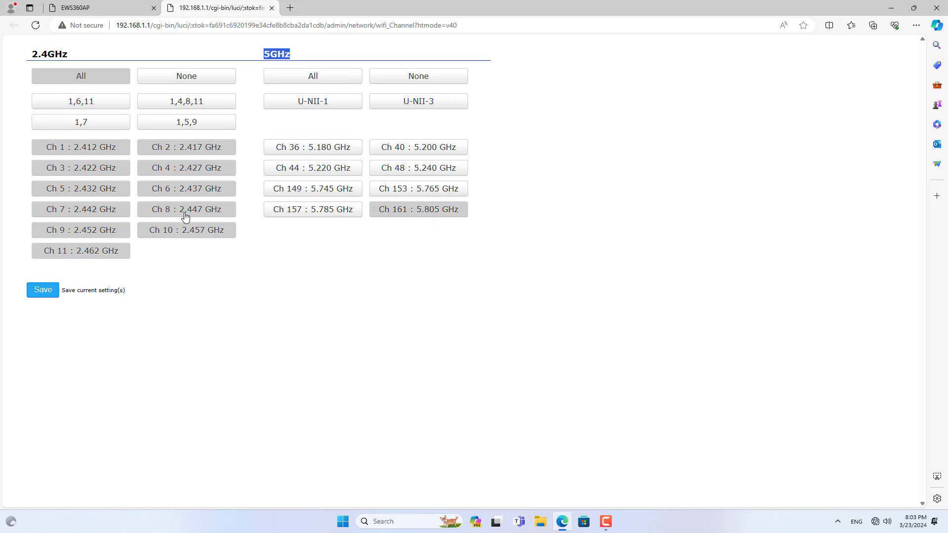
click(46, 294)
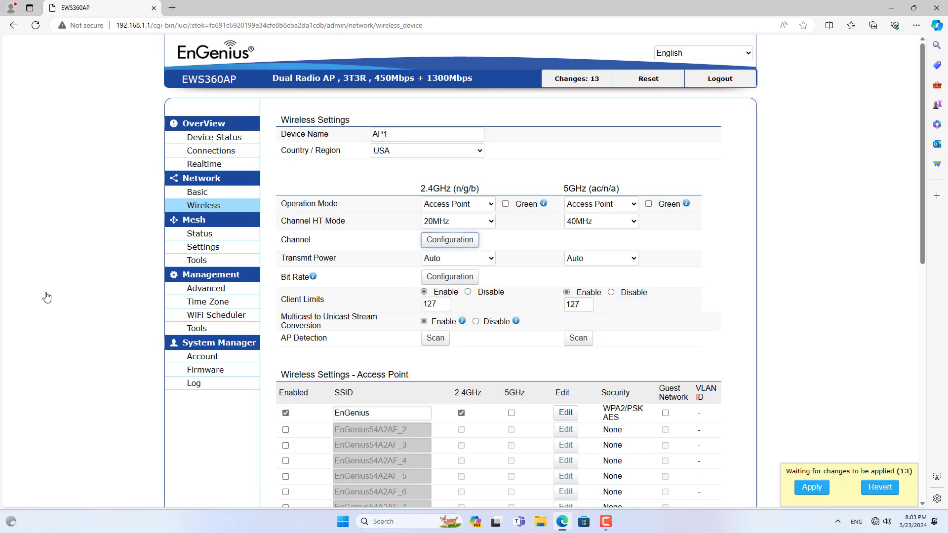
Set the 5GHz radio to WDS Bridge with 13 dBm transmit power
click(607, 204)
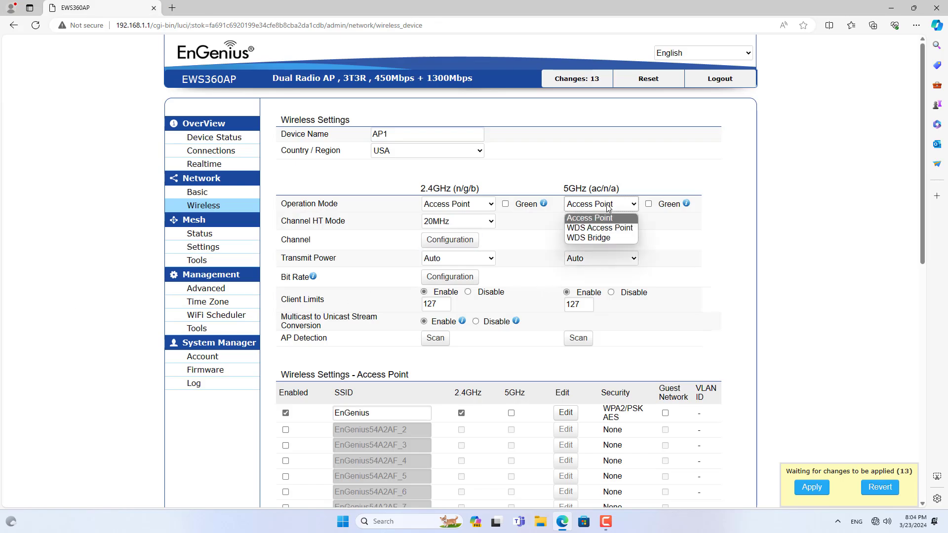
click(602, 238)
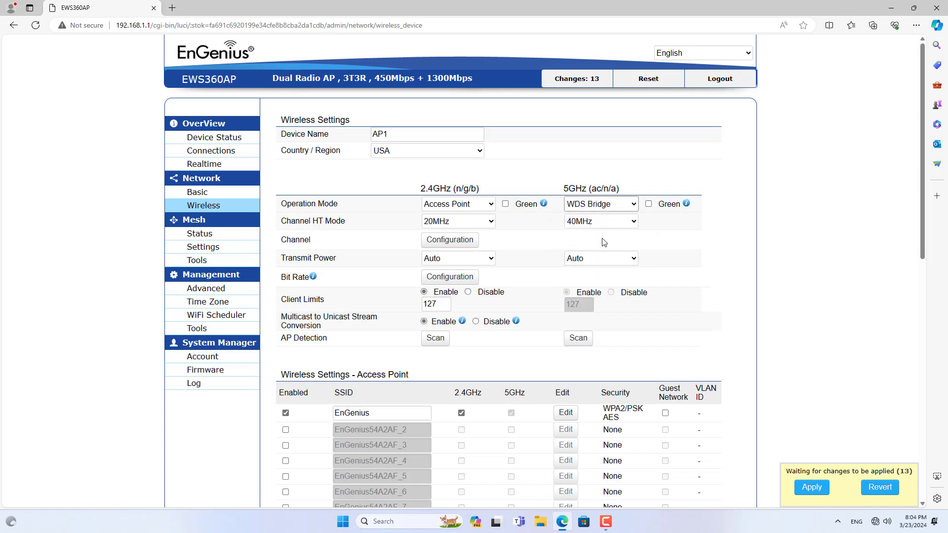
click(602, 258)
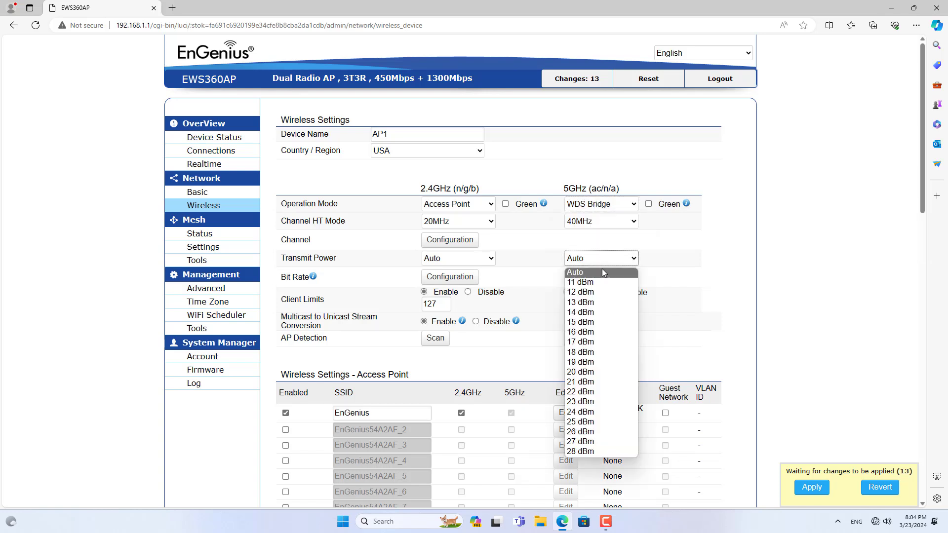
click(603, 301)
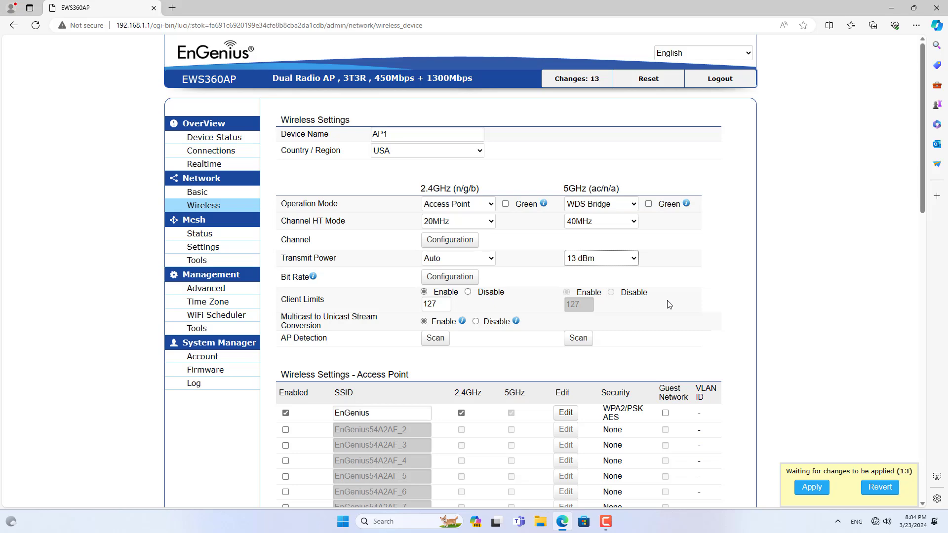
Keep WDS link security at None and enable the first WDS link entry
drag(921, 179, 901, 344)
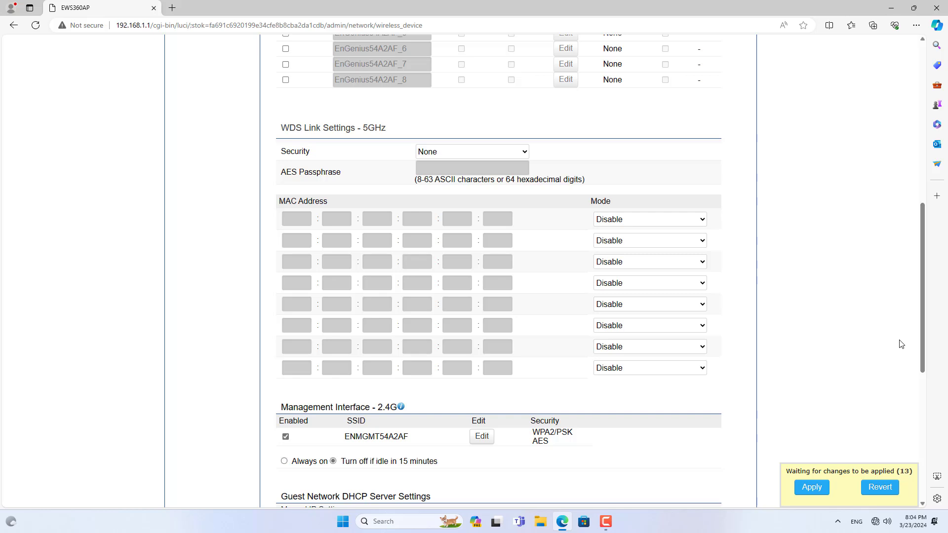
click(439, 153)
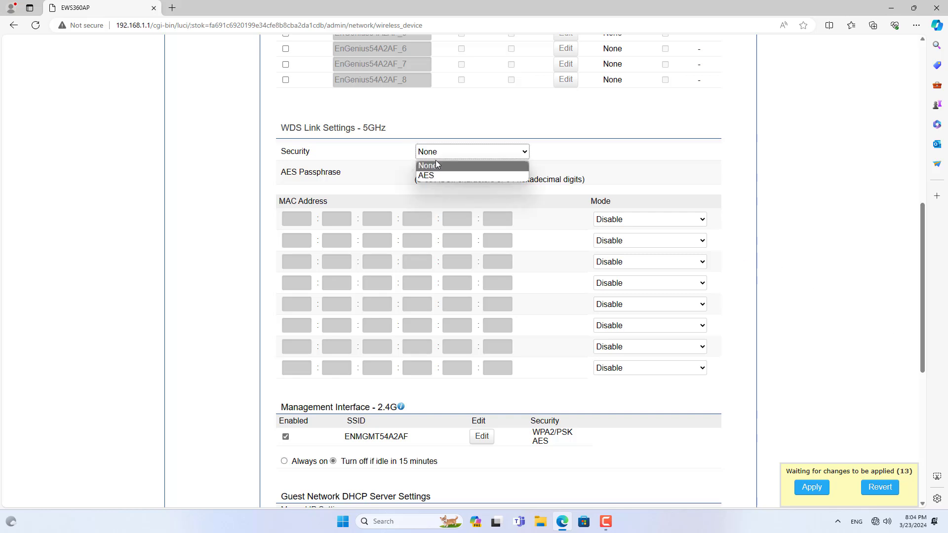
click(435, 169)
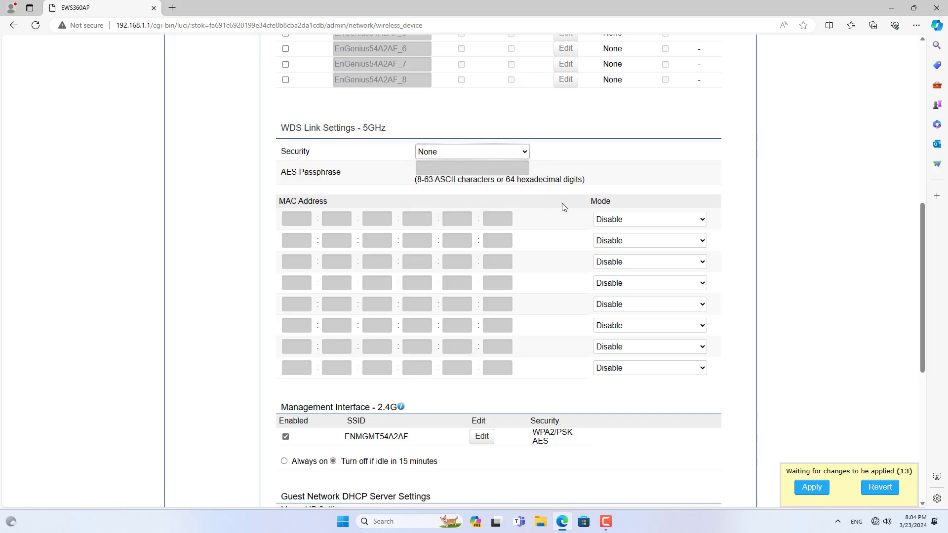
click(619, 222)
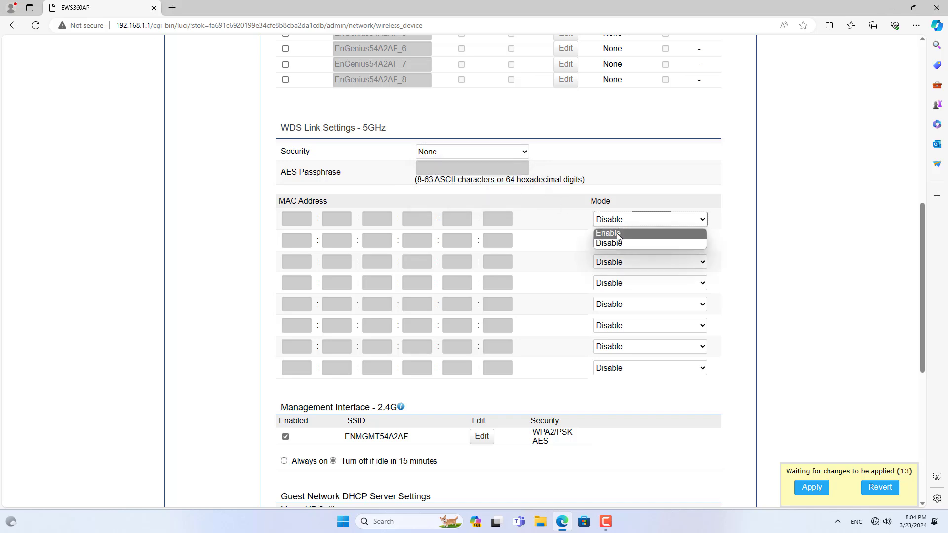
click(618, 234)
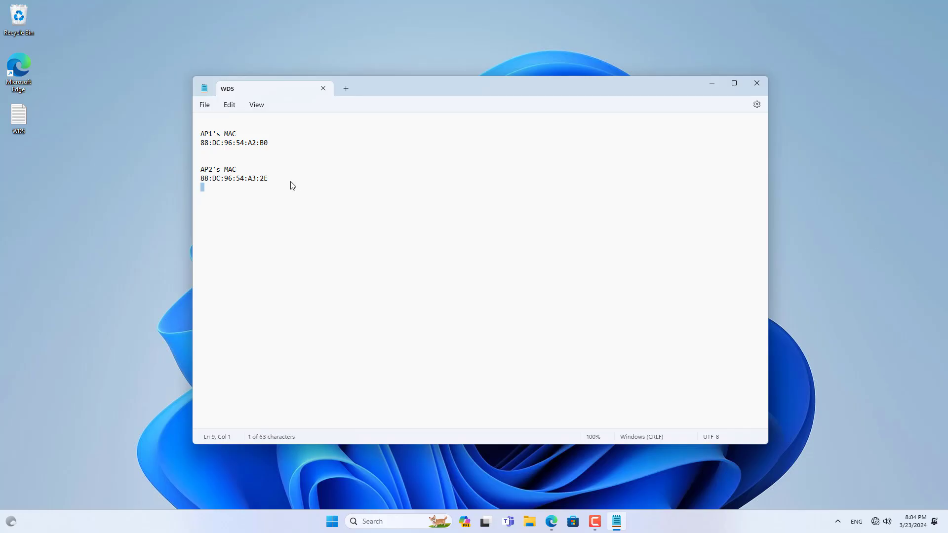
Select AP2's MAC address in the Notepad WDS notes and return to Edge
drag(292, 185, 201, 173)
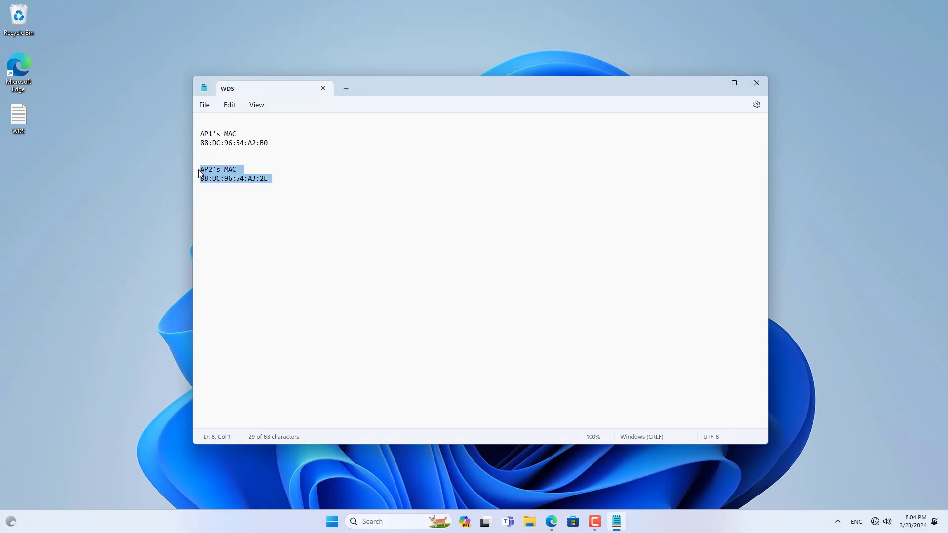
click(712, 83)
click(552, 521)
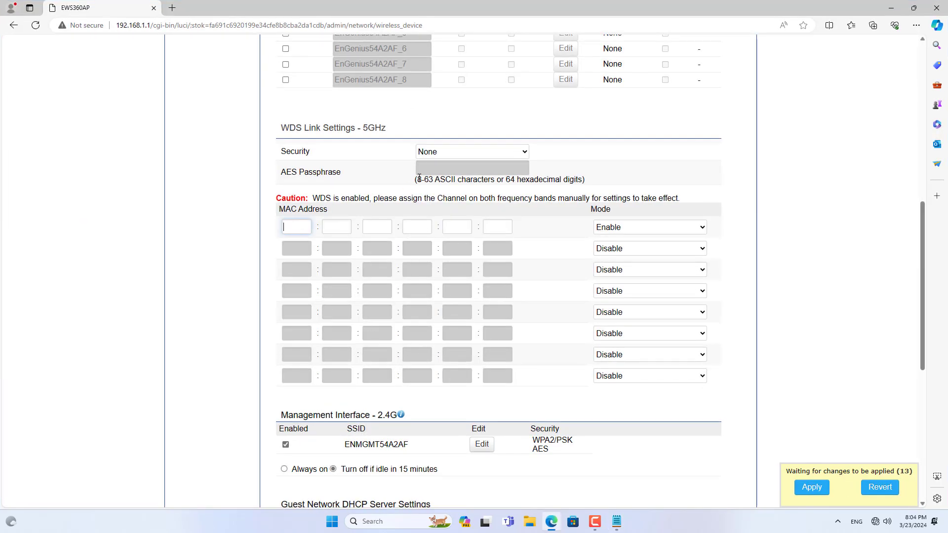
Enter 88:DC:96:54:A3:2E as the first WDS link's peer MAC address
text(88:DC:96:54:)
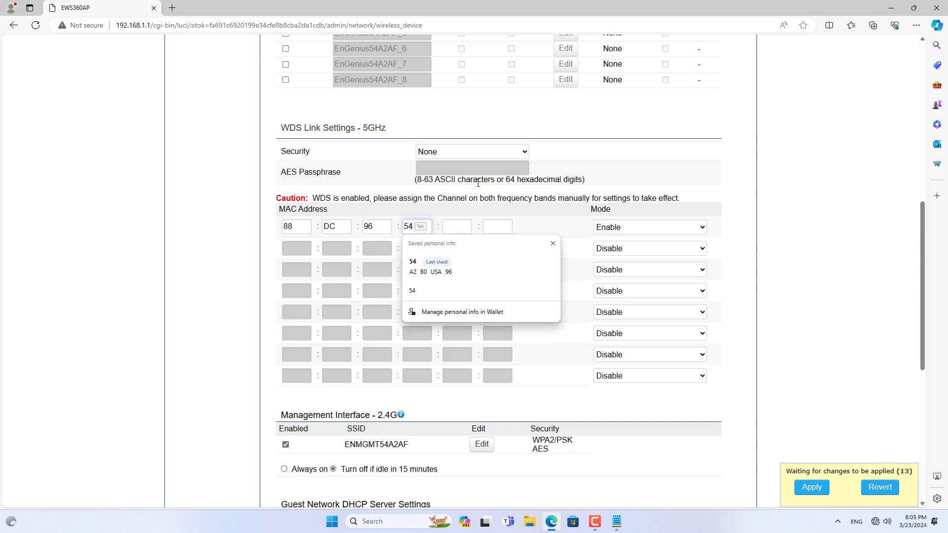
text(A3:2E)
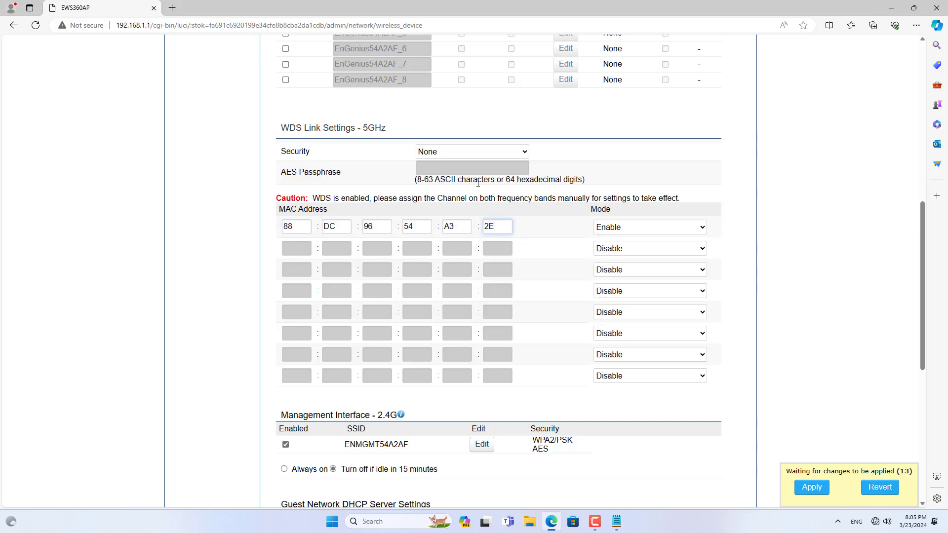
drag(502, 228, 443, 227)
drag(922, 244, 921, 373)
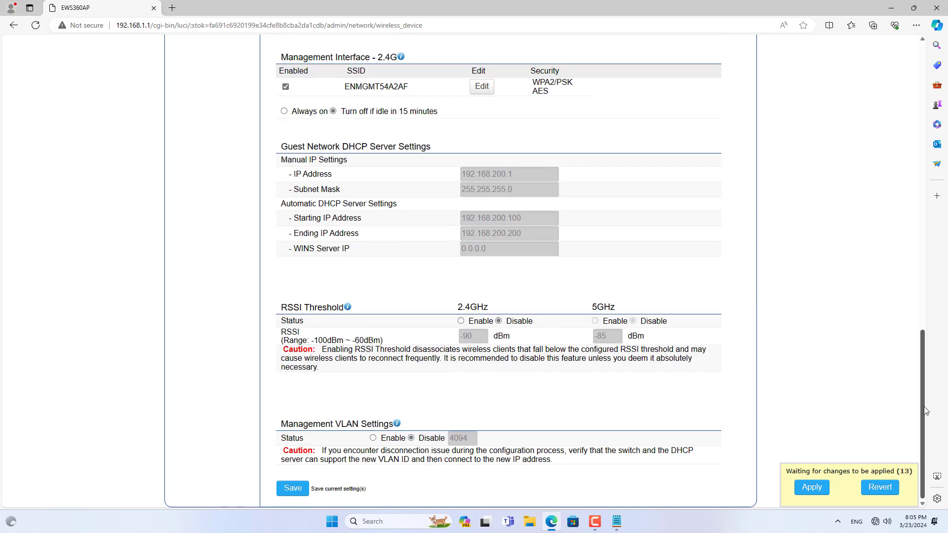
Save AP1's wireless and WDS settings and accept the system reload
click(298, 491)
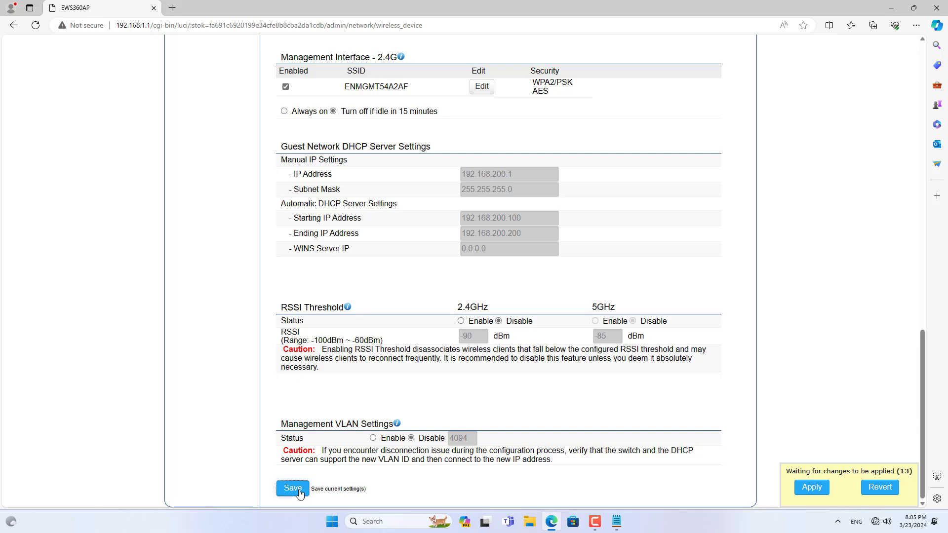
click(548, 80)
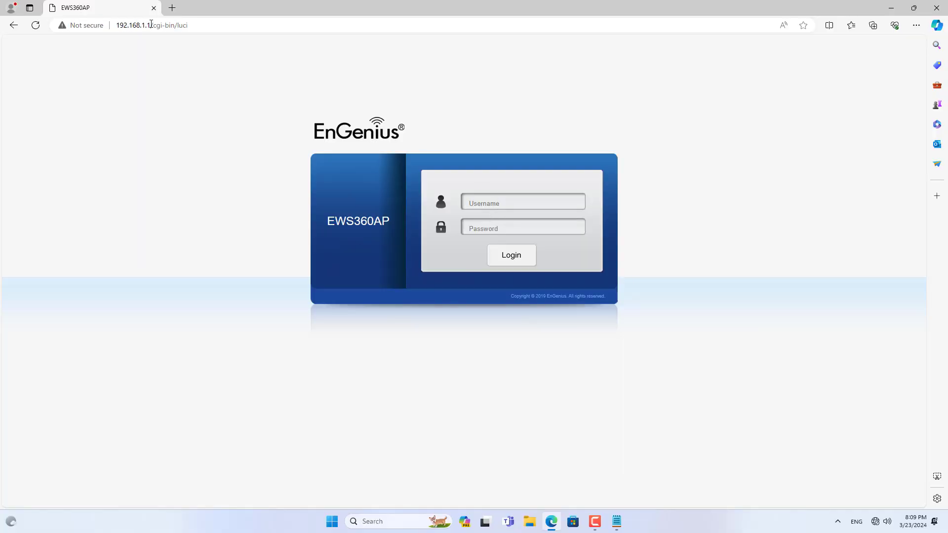
Sign in to AP2 with the admin account and go to Network > Wireless
double_click(152, 25)
click(516, 205)
text(admin)
key(Tab)
click(584, 229)
drag(502, 236, 433, 229)
click(509, 257)
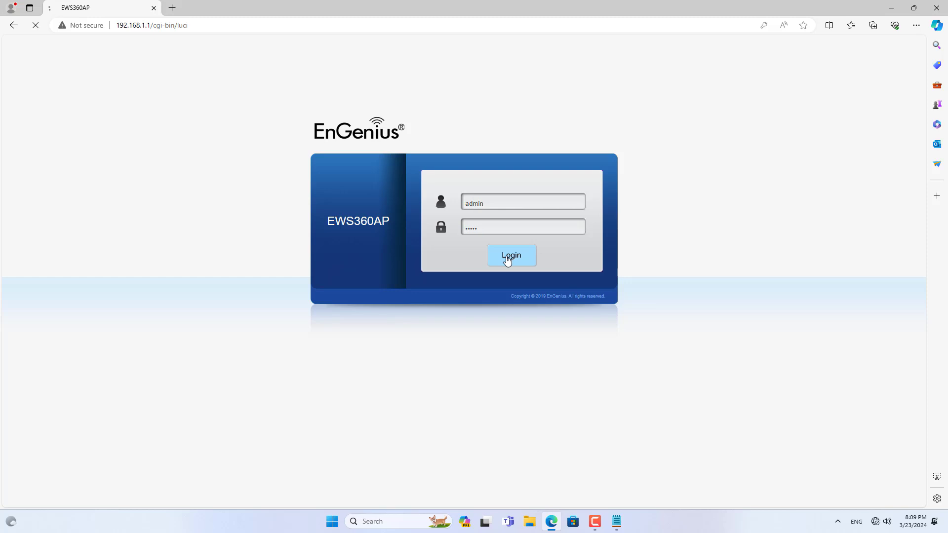
click(210, 208)
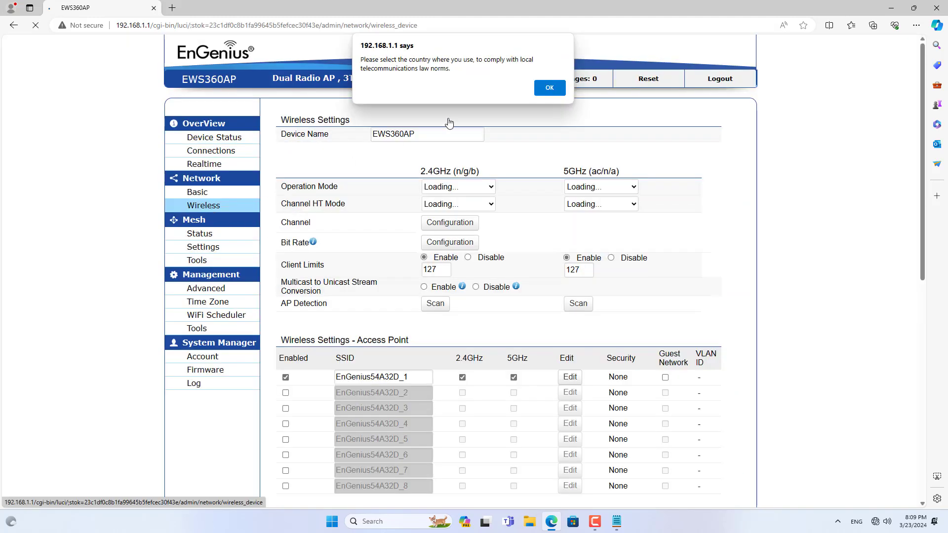
Rename the device to AP2 and set Country/Region to USA, accepting the channel reset warning
click(549, 88)
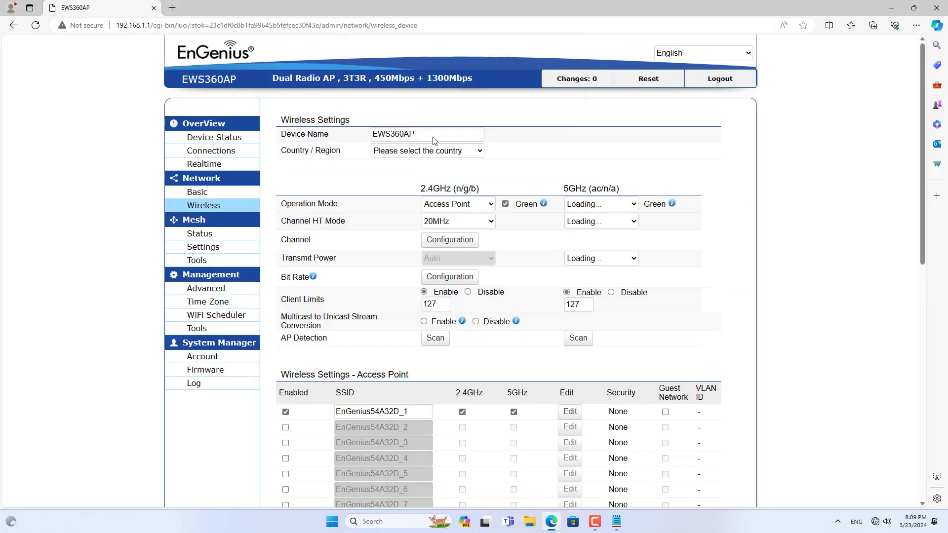
double_click(404, 136)
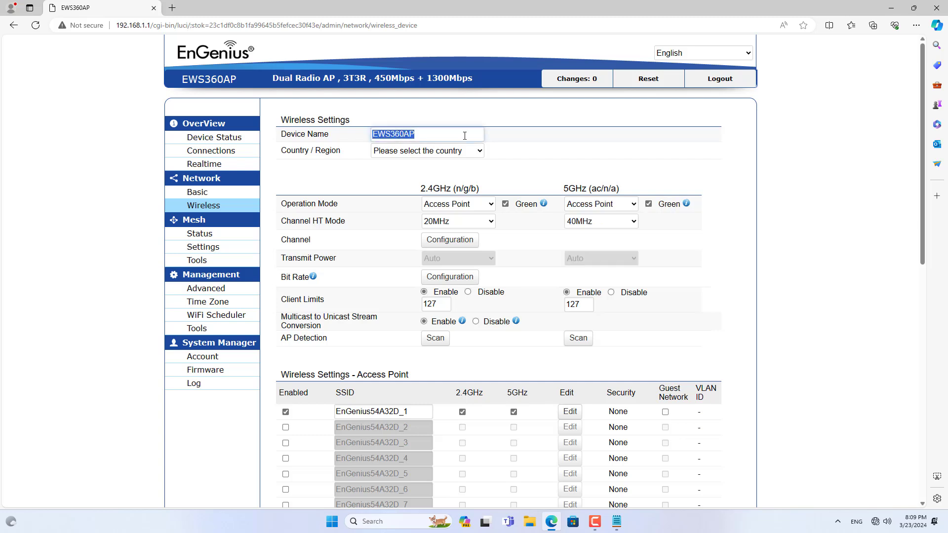
text(AP2)
drag(465, 136, 325, 134)
click(444, 153)
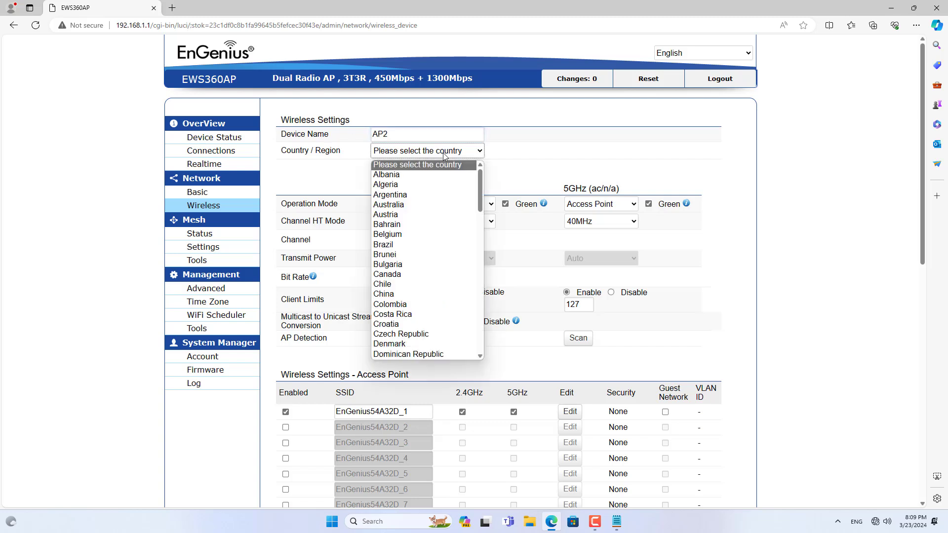
key(u)
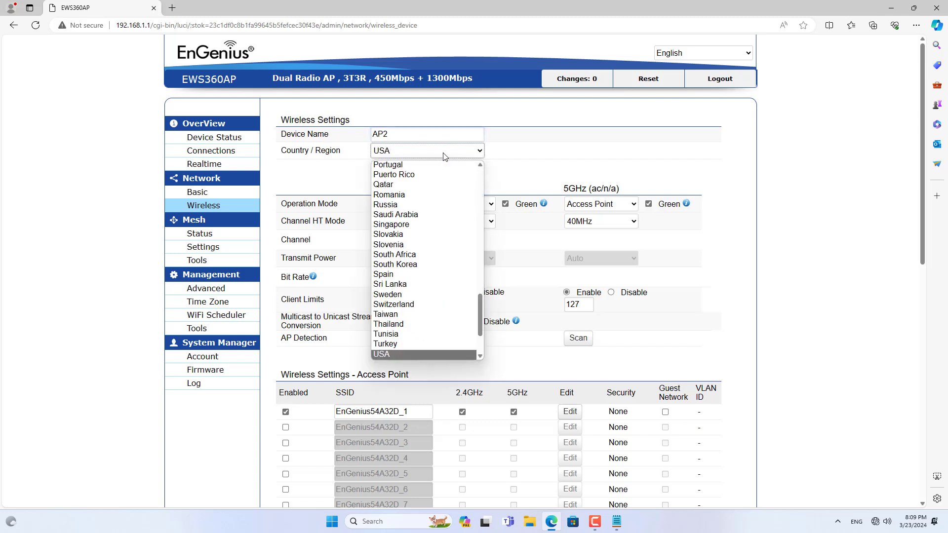
click(414, 351)
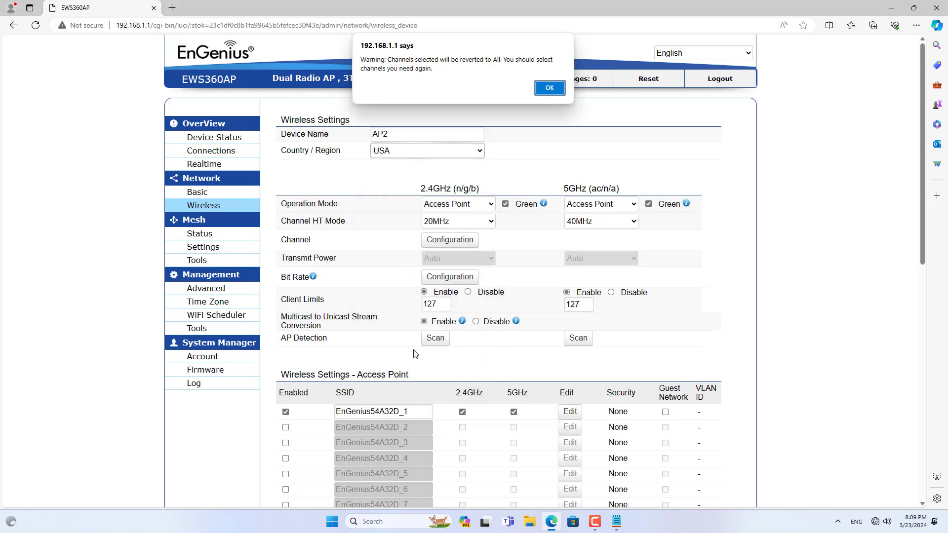
click(557, 92)
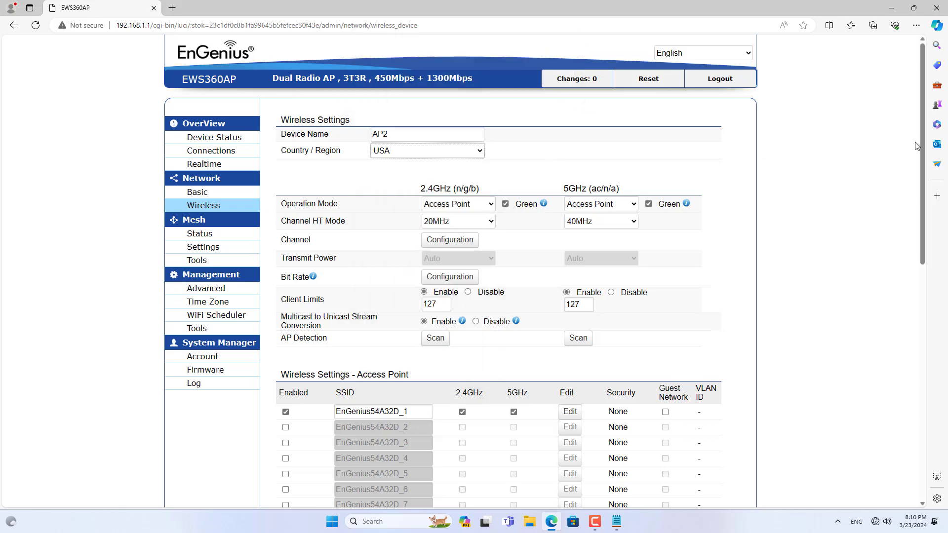
Save the wireless settings and apply the pending changes to the device
drag(919, 143, 916, 479)
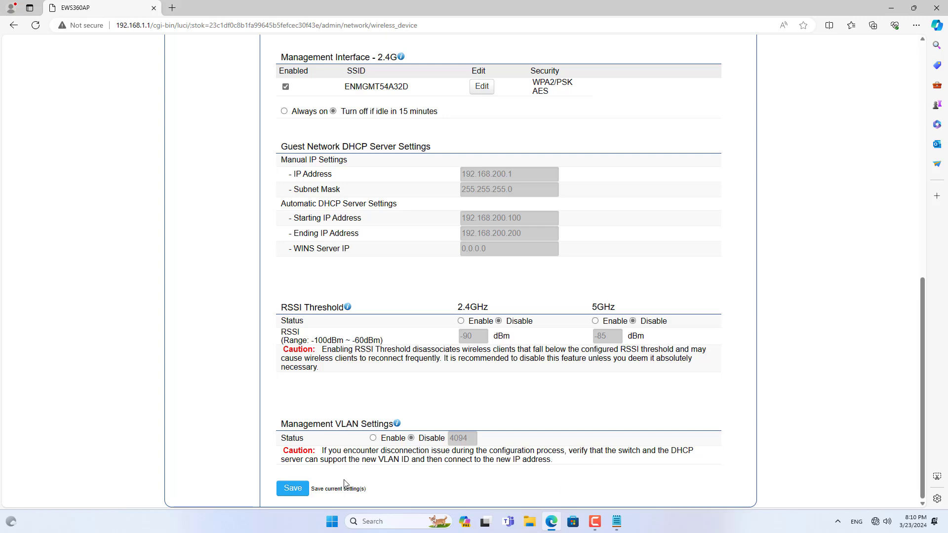
click(299, 488)
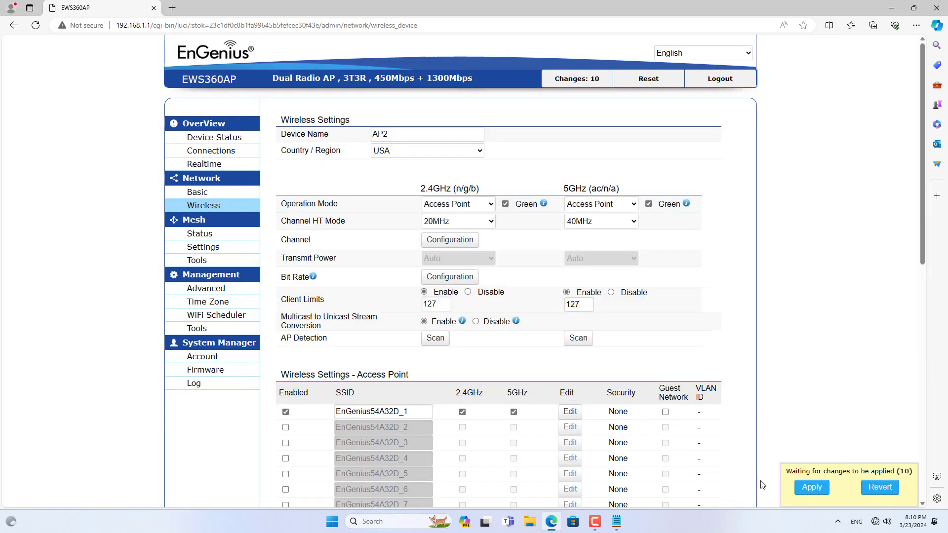
click(810, 488)
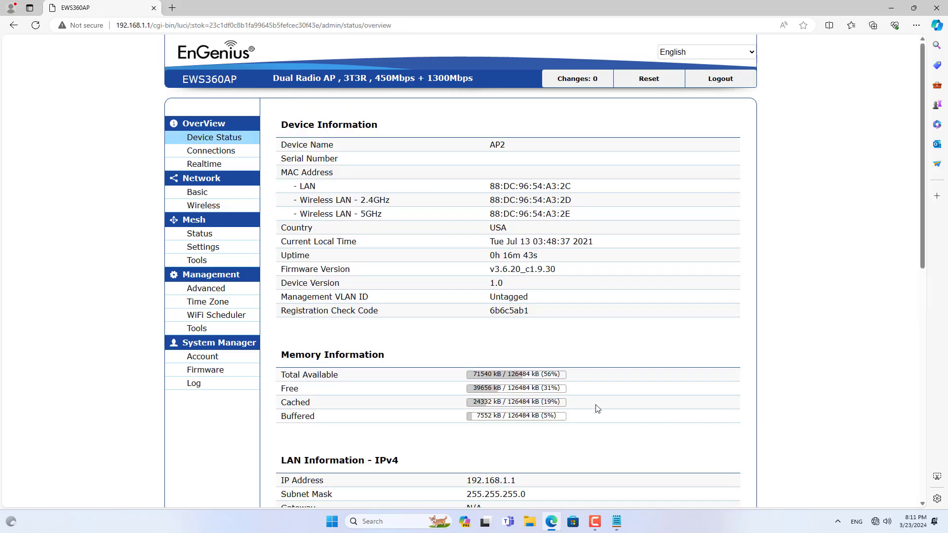
Uncheck Green mode for AP2's radios on the Wireless settings page so Transmit Power becomes editable
click(204, 208)
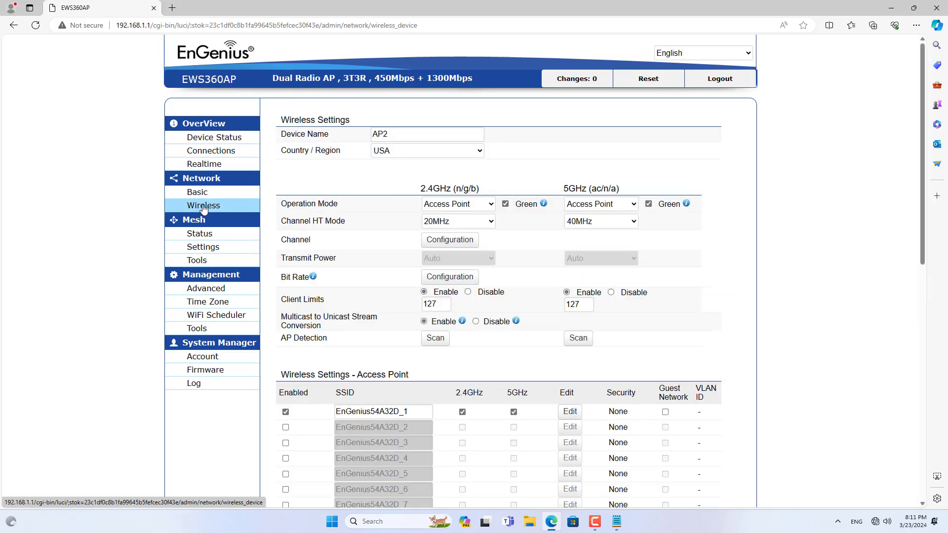
drag(402, 138, 334, 137)
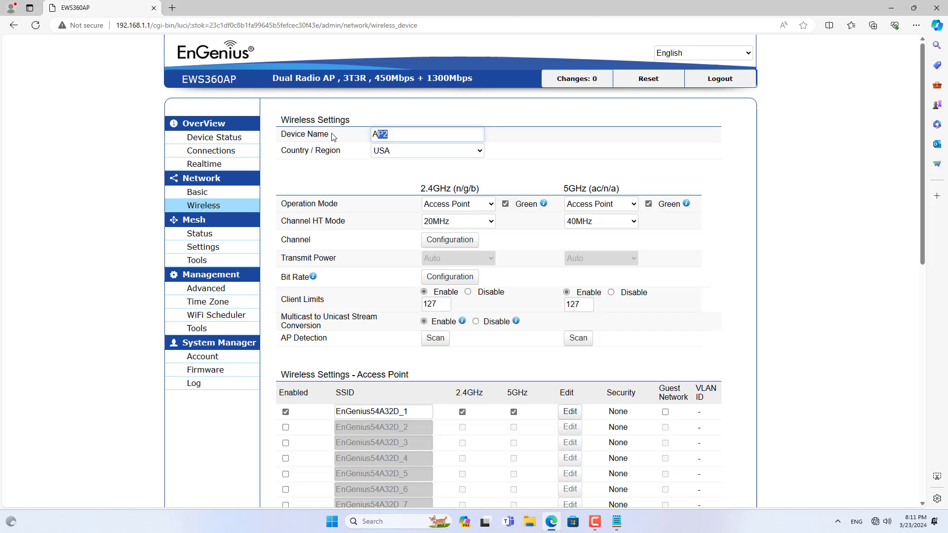
click(374, 186)
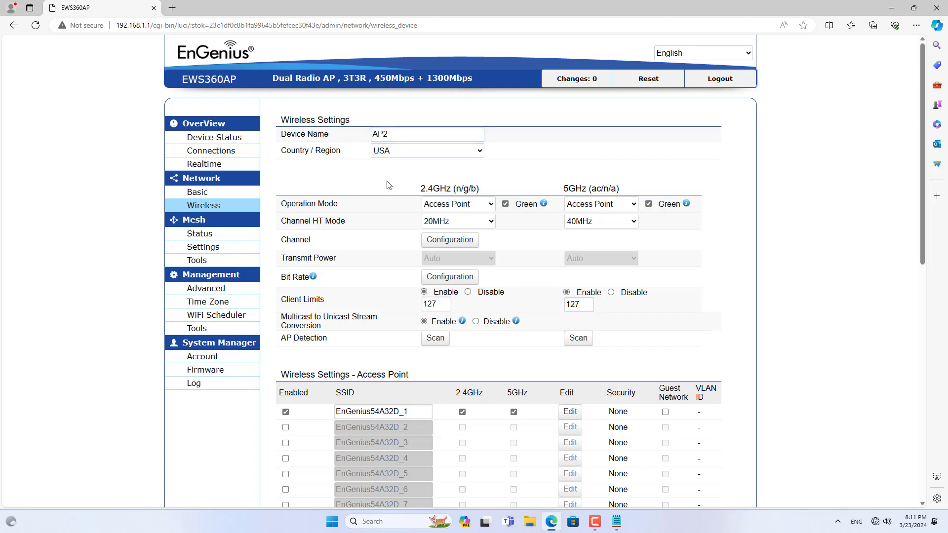
click(649, 204)
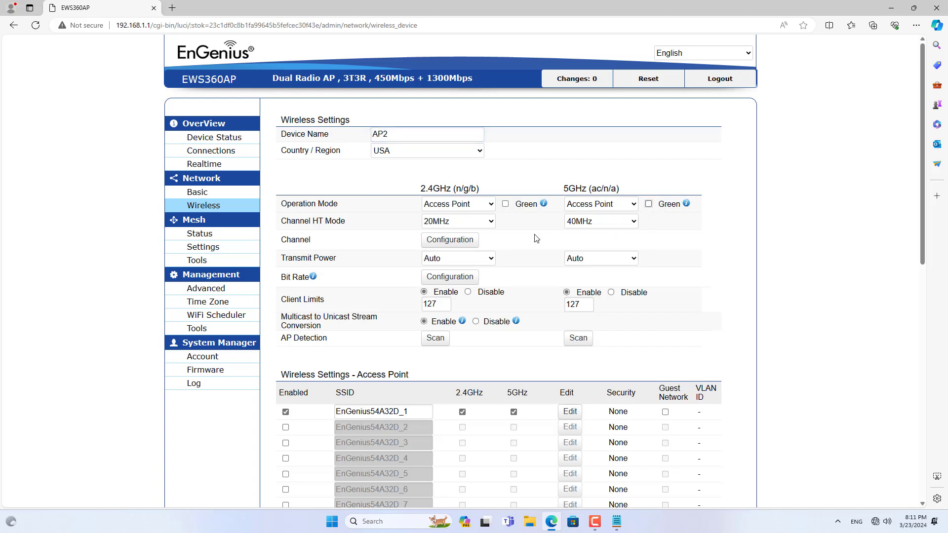
Limit the 5GHz channel selection to Ch 161 and save the channel configuration
click(450, 239)
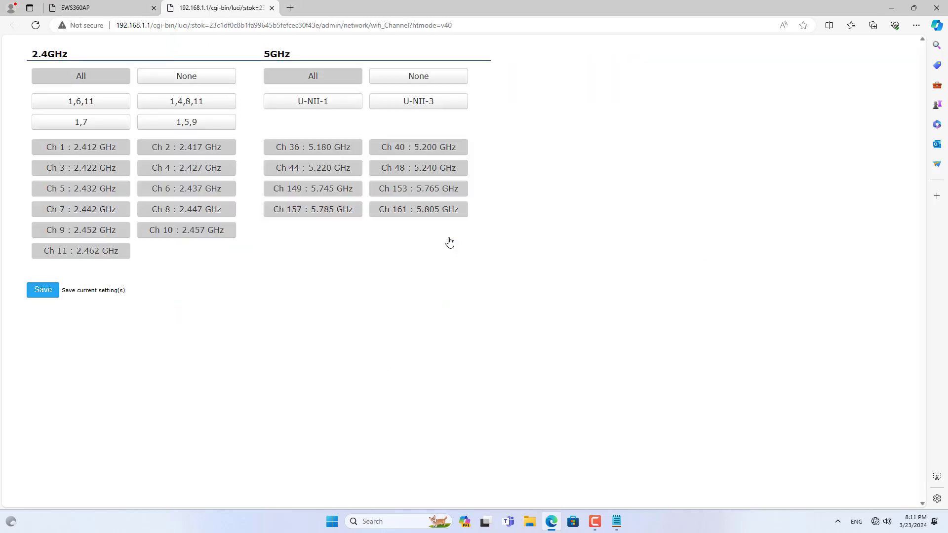
drag(267, 52, 294, 58)
click(307, 79)
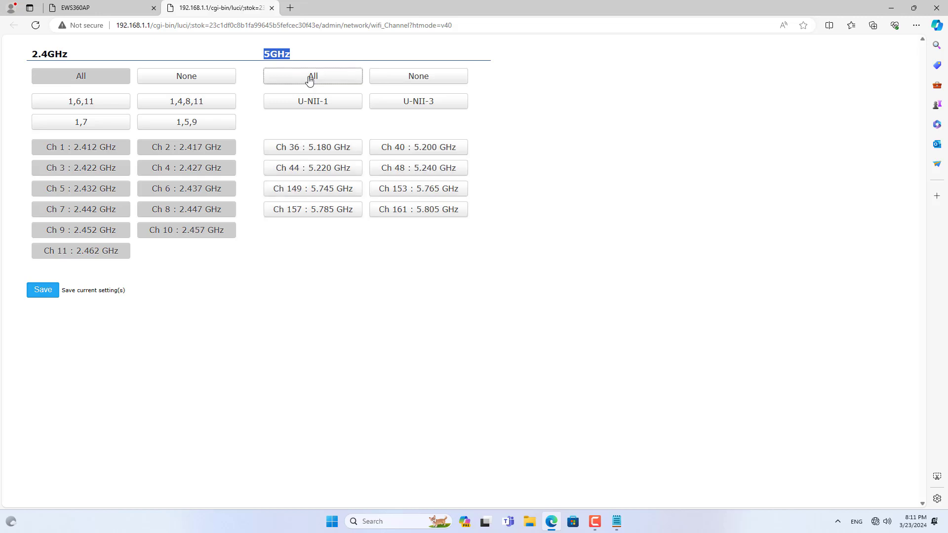
click(392, 213)
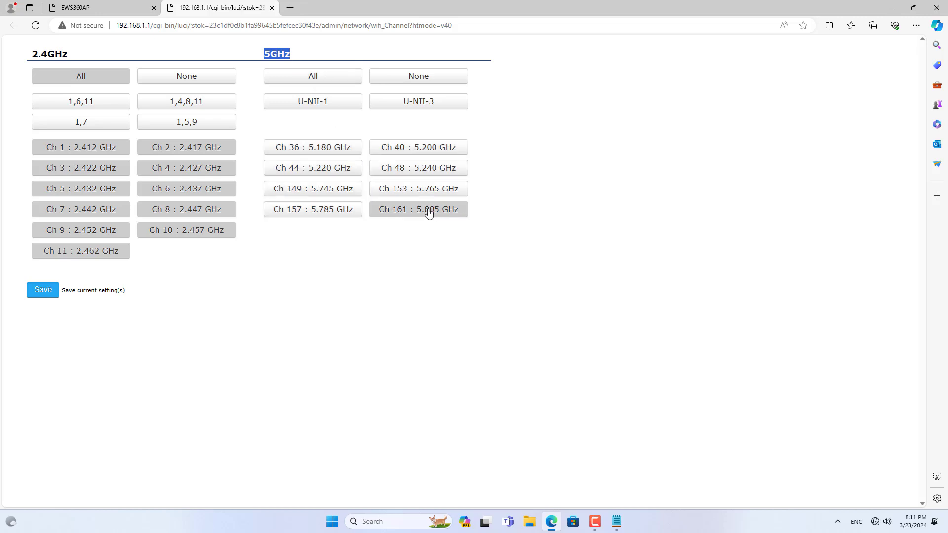
click(48, 289)
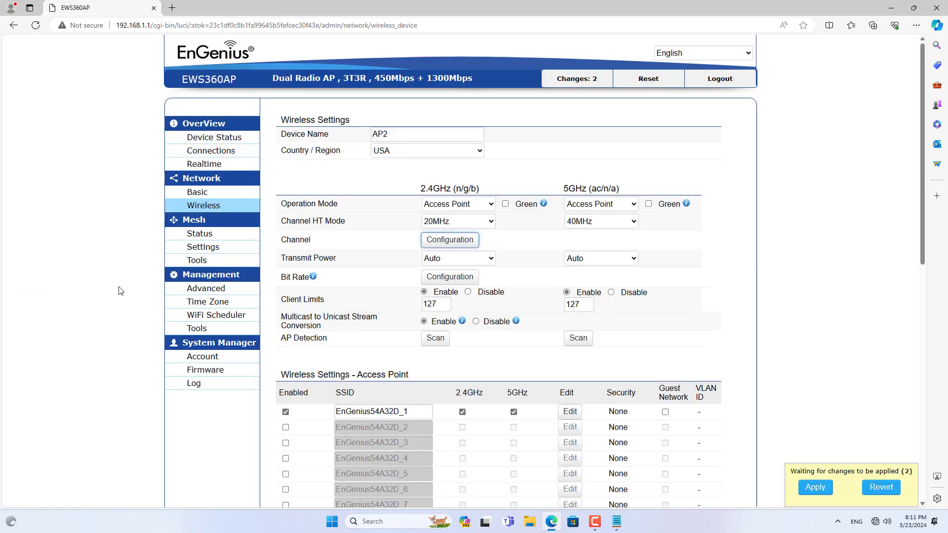
Keep the 5GHz HT mode at 40MHz and set the 5GHz transmit power to 13 dBm
click(586, 223)
click(582, 245)
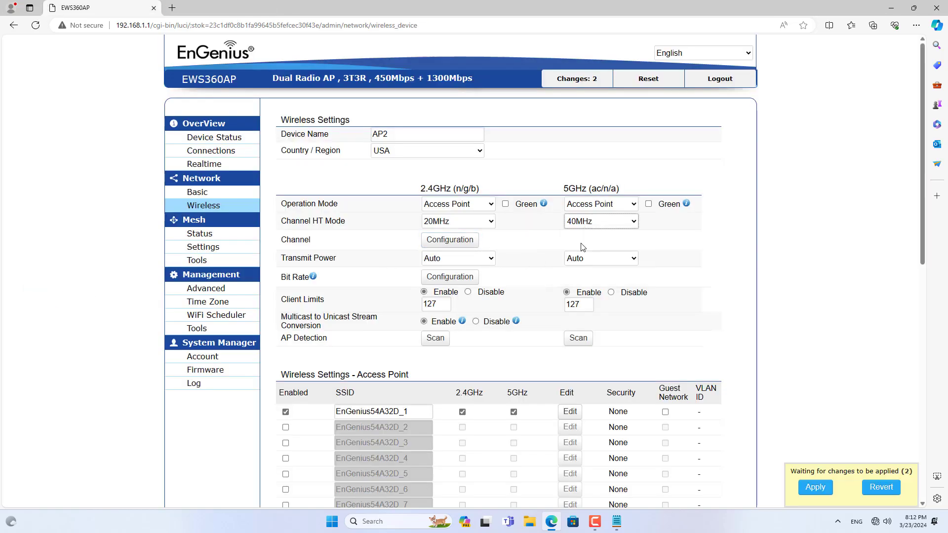
click(581, 262)
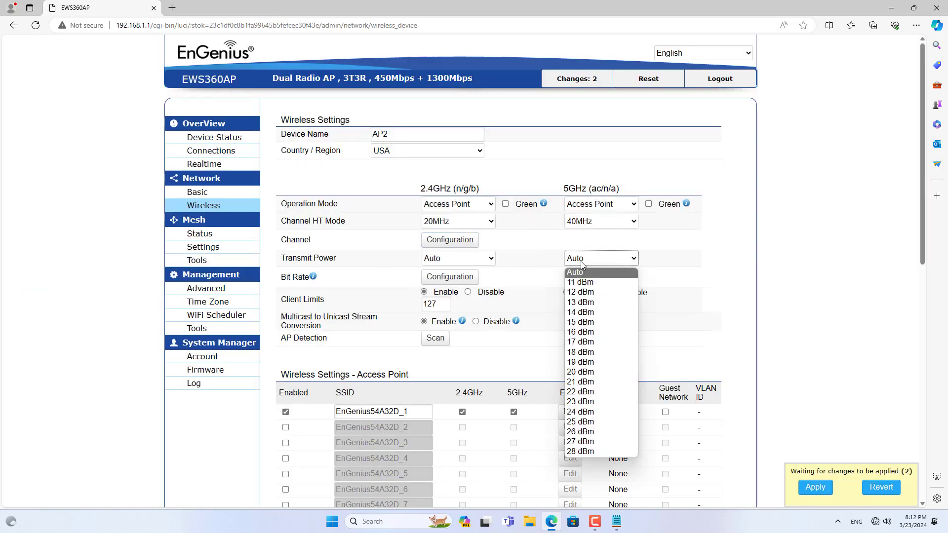
click(583, 302)
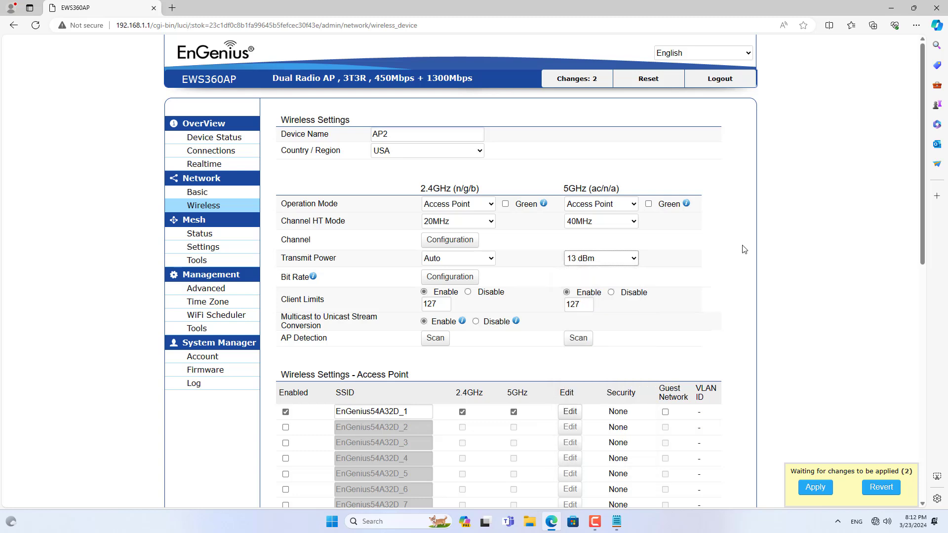
drag(921, 202, 909, 291)
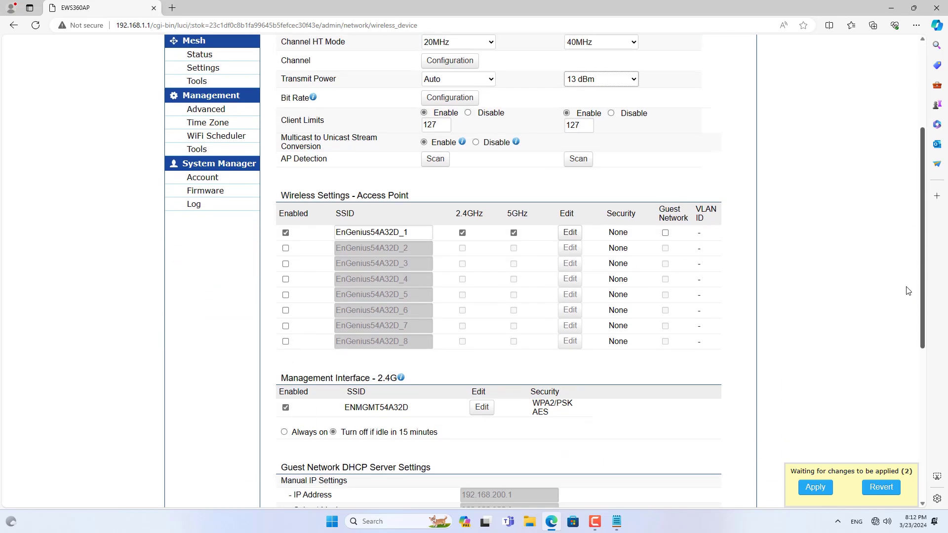
Edit the first SSID to broadcast on 2.4GHz only and trim its name to EnGenius
click(571, 232)
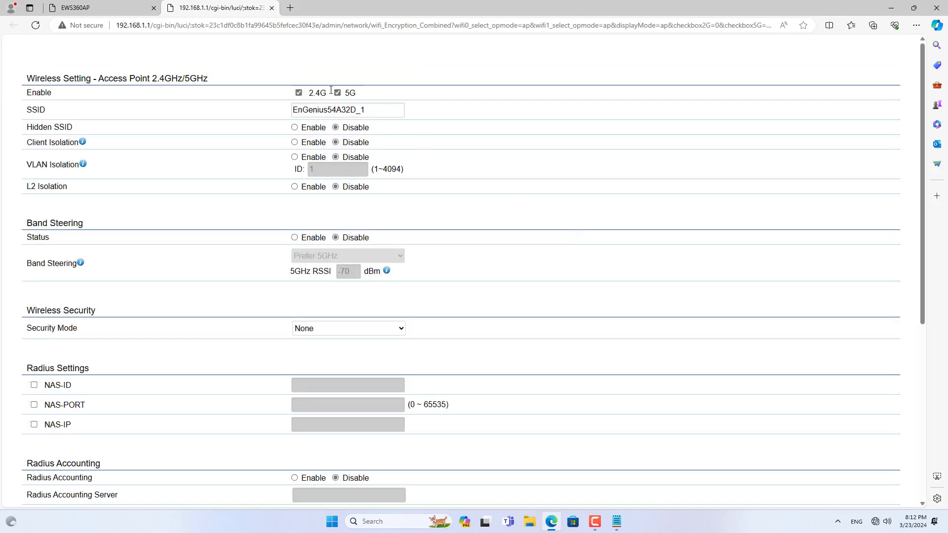
click(337, 93)
drag(328, 110, 245, 108)
key(BackSpace)
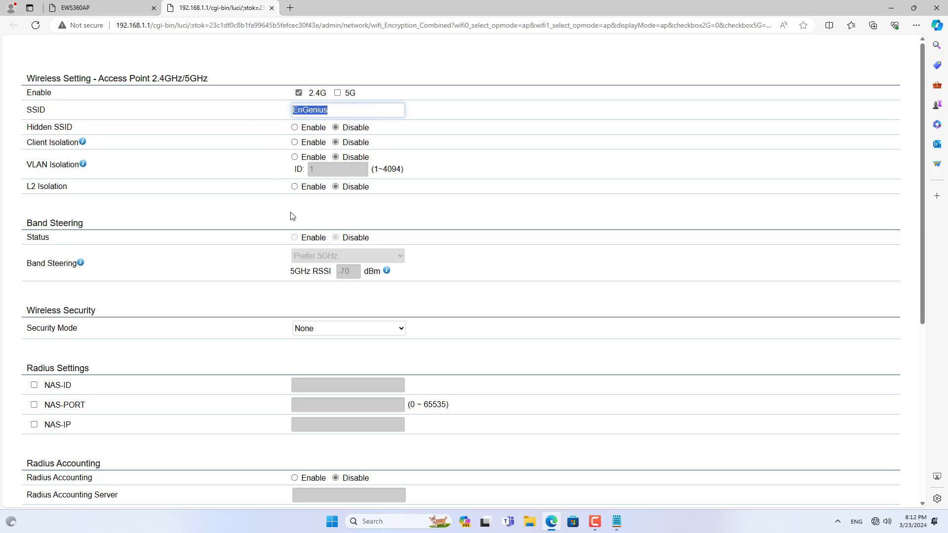
Secure the SSID with WPA2-PSK, enter the network passphrase, and save the SSID
click(332, 327)
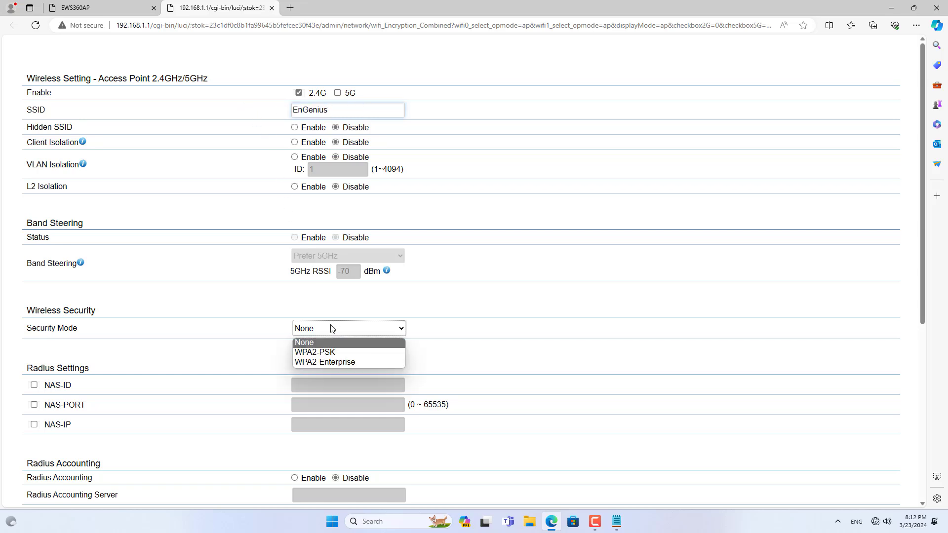
click(327, 350)
click(330, 370)
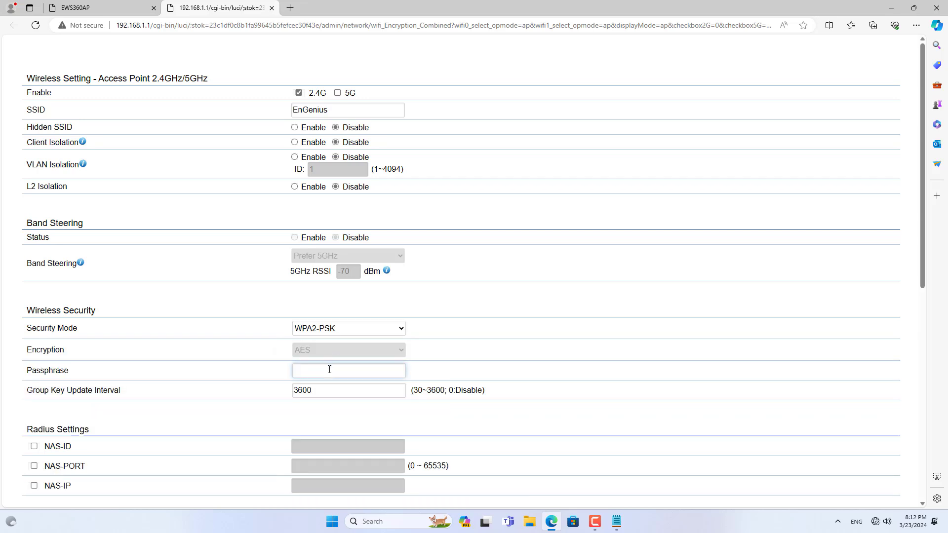
drag(385, 372, 296, 372)
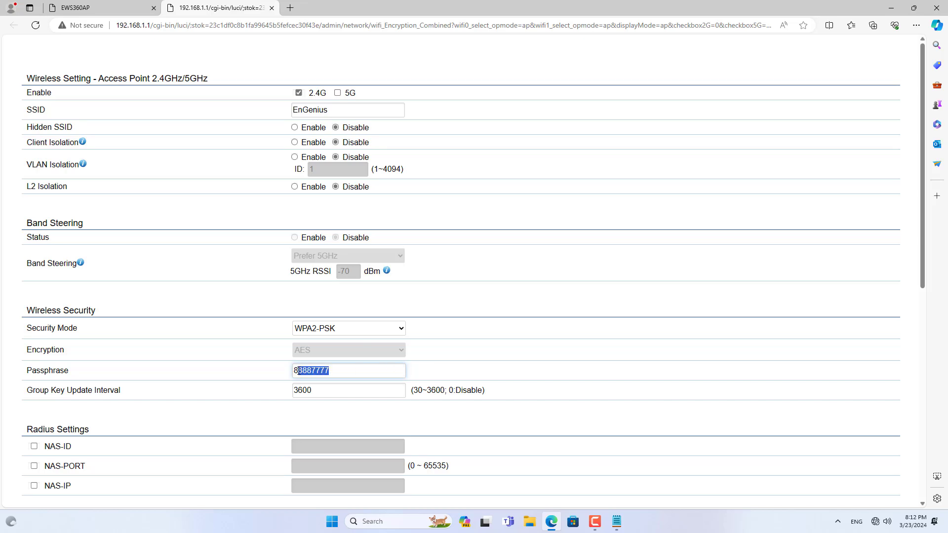
scroll(562, 286, down, 8)
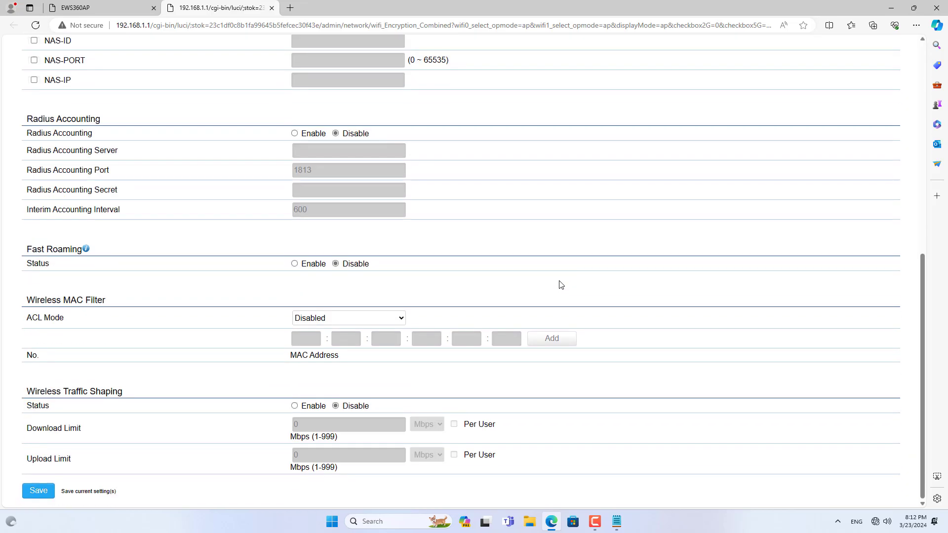
click(40, 490)
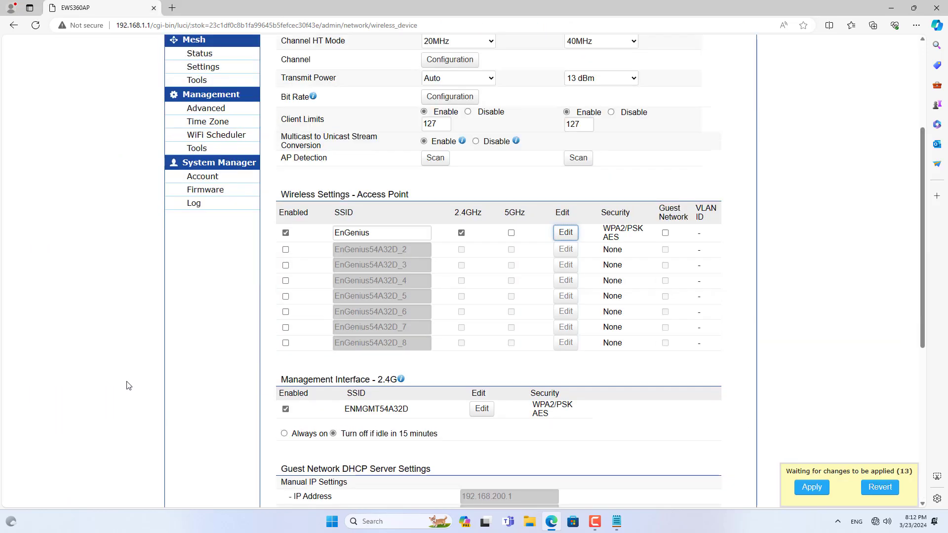
Switch the 5GHz radio's operation mode to WDS Bridge
drag(374, 234, 313, 232)
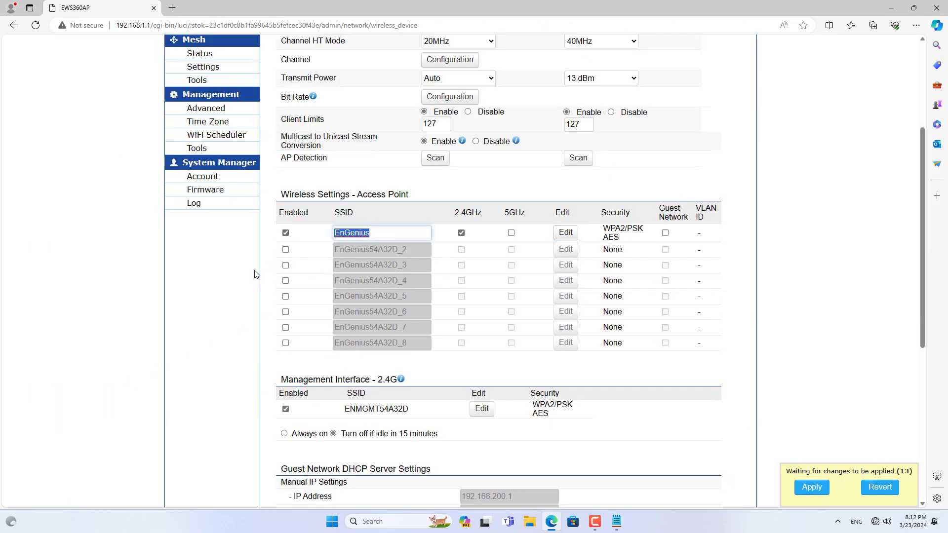
click(265, 291)
scroll(265, 295, up, 2)
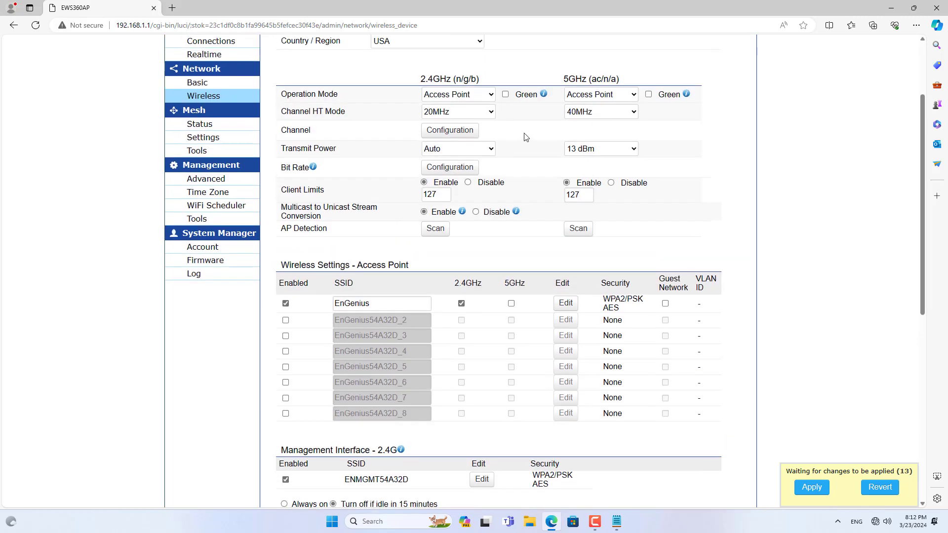
click(589, 99)
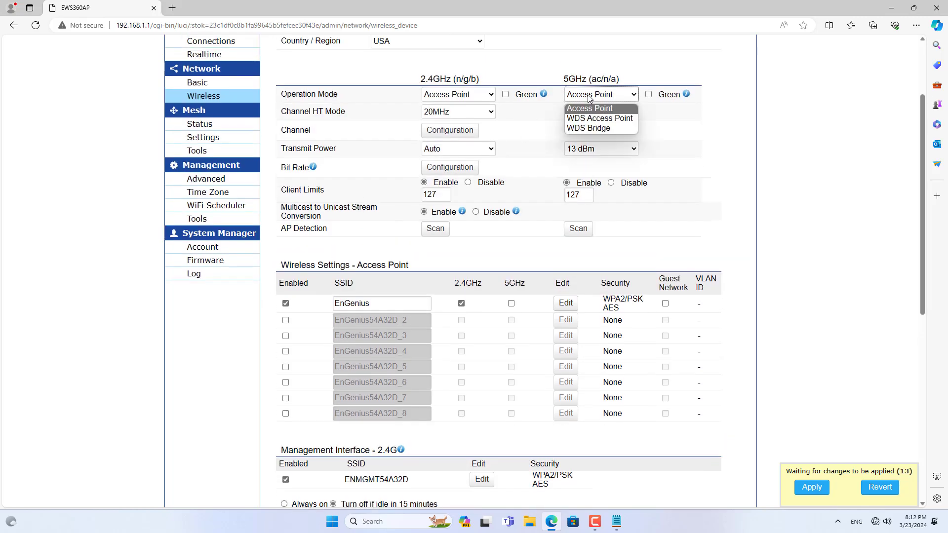
click(590, 128)
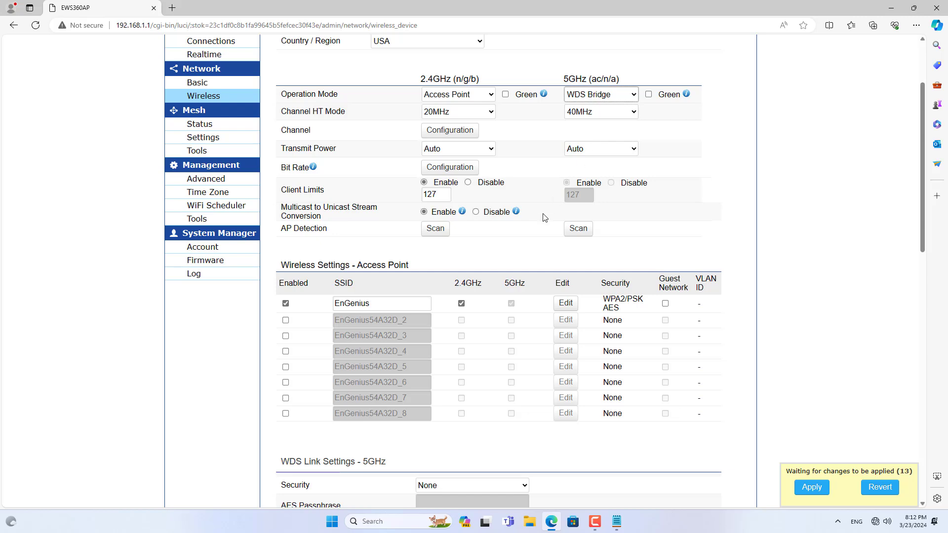
Leave WDS link security at None and enable the first WDS link entry
scroll(531, 248, down, 5)
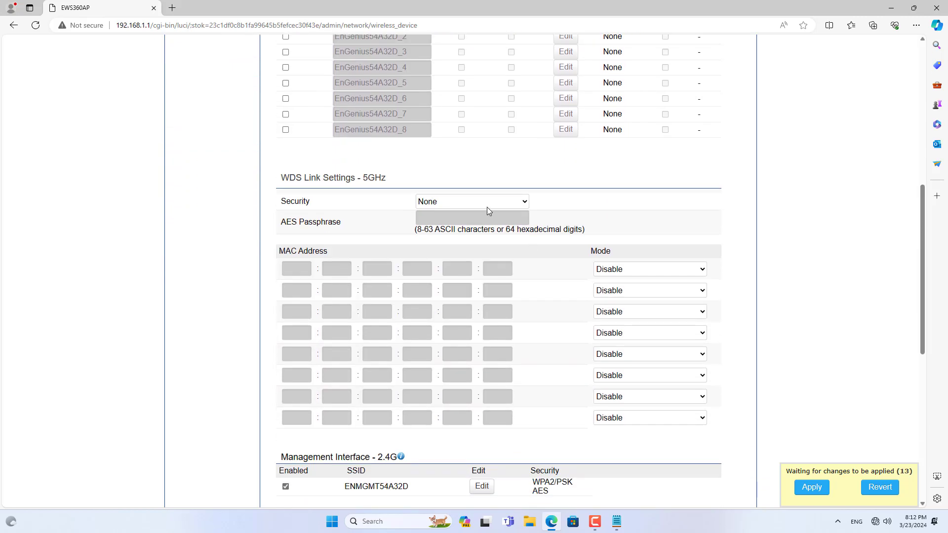
click(486, 203)
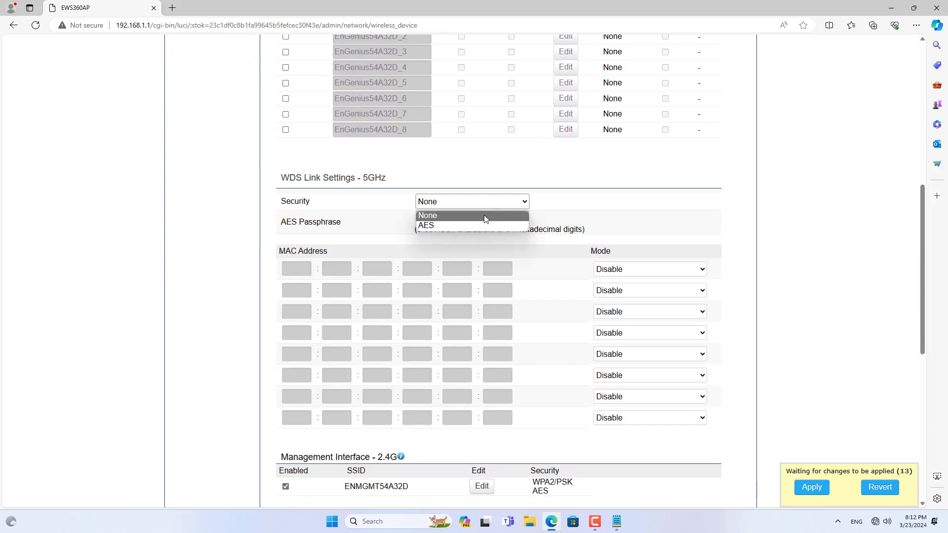
click(485, 217)
click(609, 269)
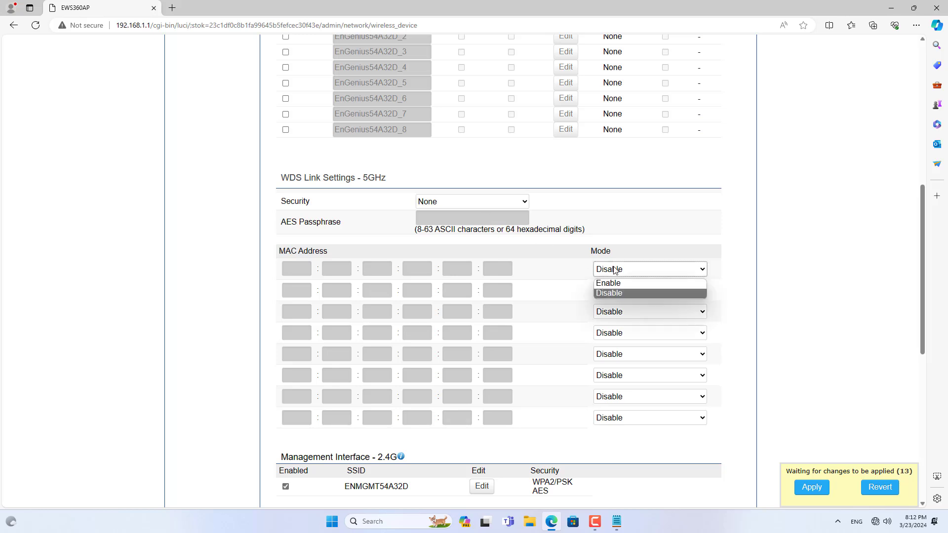
click(609, 284)
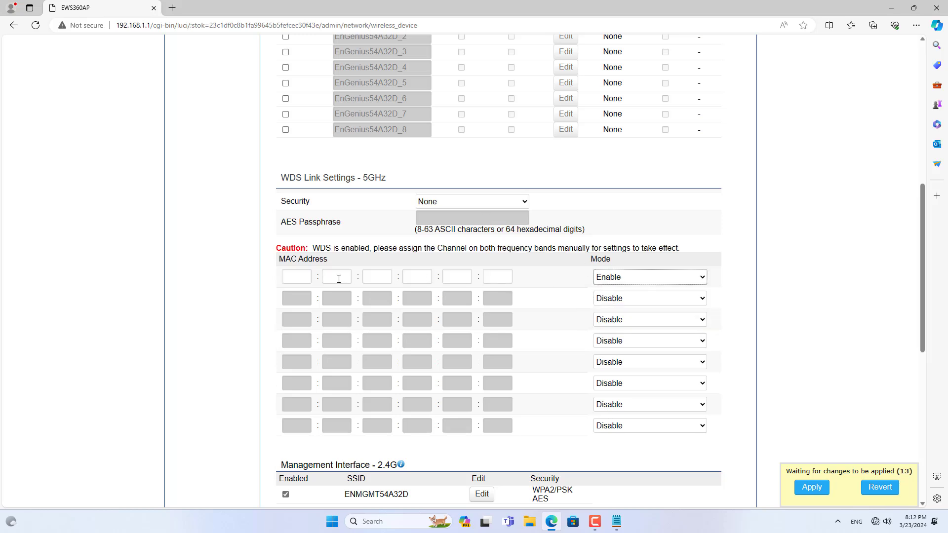
Enter AP1's MAC address 88:DC:96:54:A2:B0, copied from the notes, in the first WDS row
key(alt+Tab)
drag(273, 146, 185, 138)
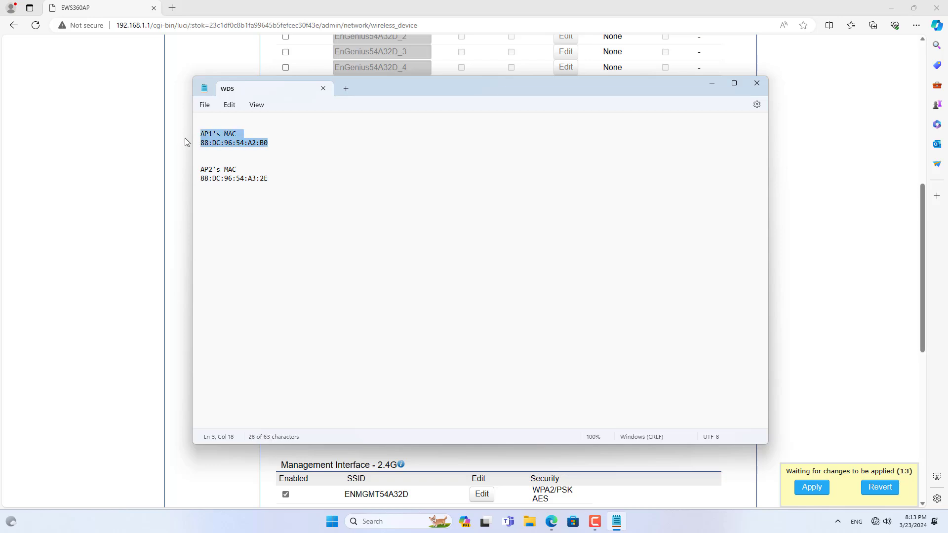
key(alt+Tab)
click(299, 277)
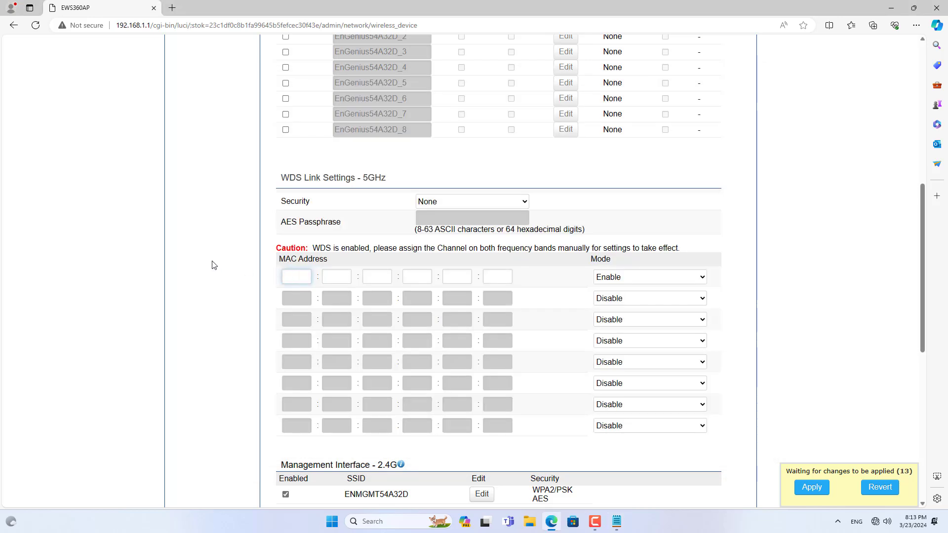
text(88:DC:96)
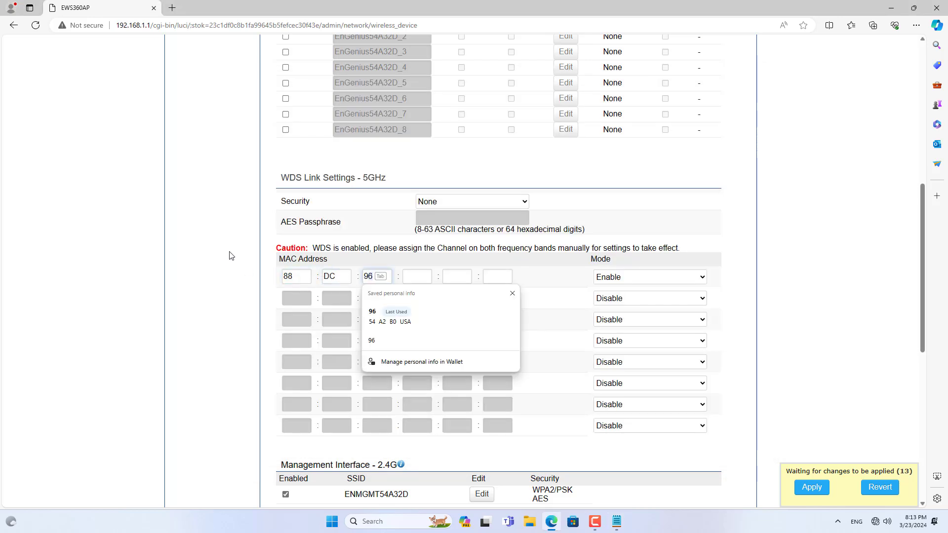
text(:54:A2:B0)
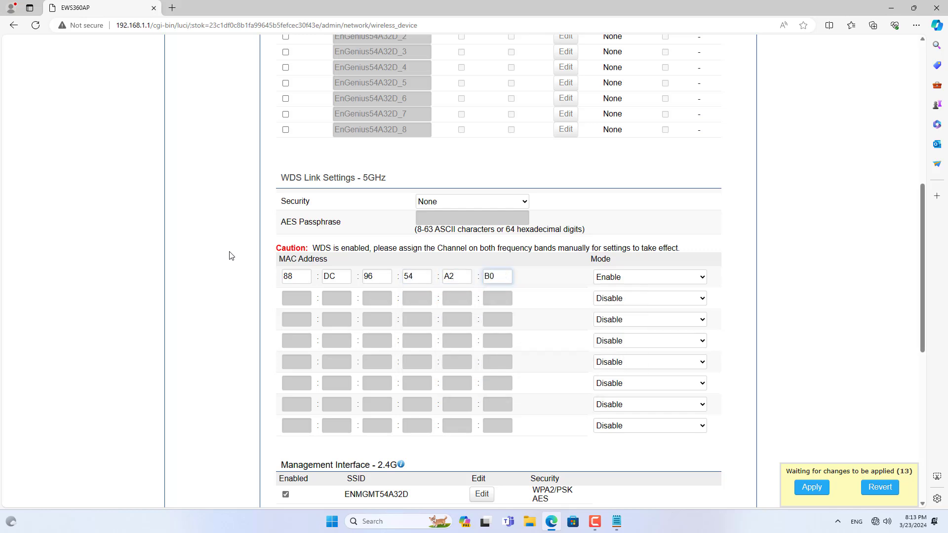
drag(499, 279, 482, 280)
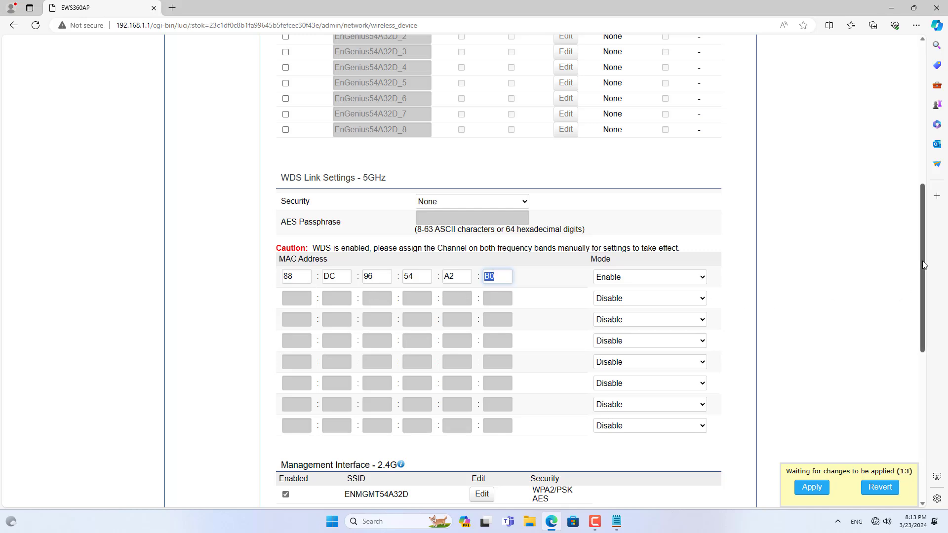
drag(923, 261, 918, 333)
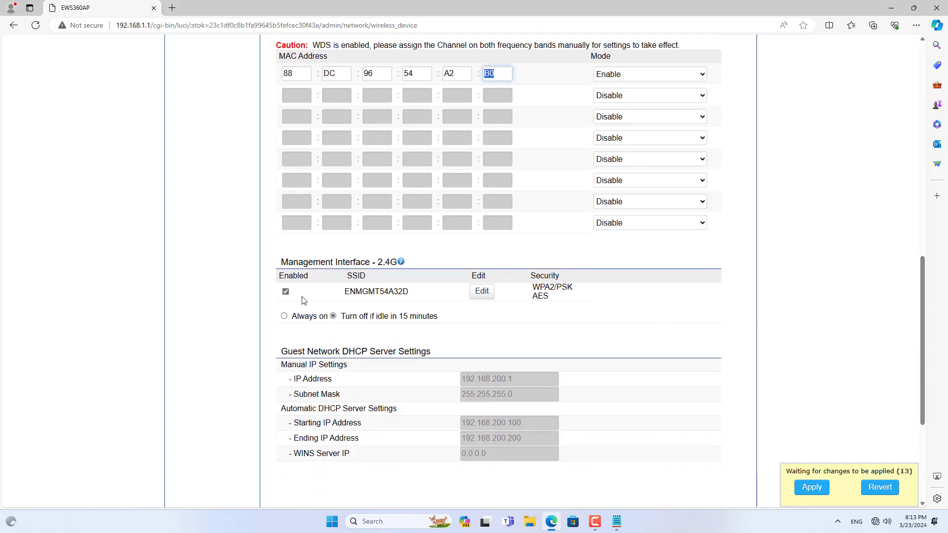
Turn off the 2.4G management SSID, save, and acknowledge the system reload notice
click(286, 291)
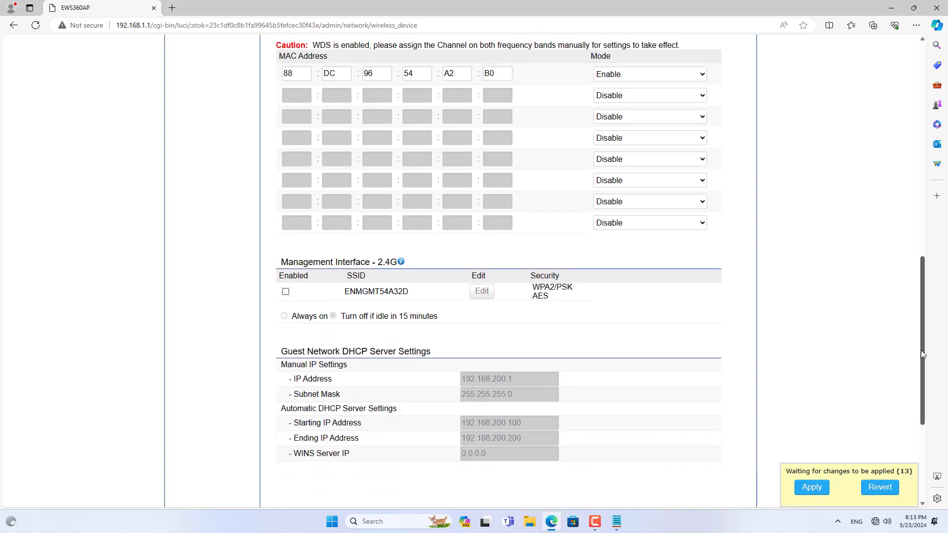
scroll(920, 351, down, 4)
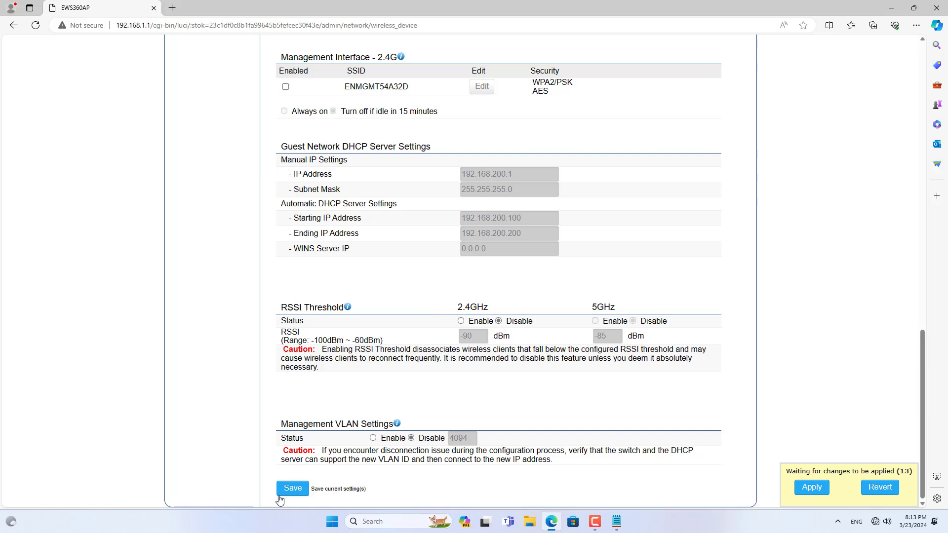
click(292, 489)
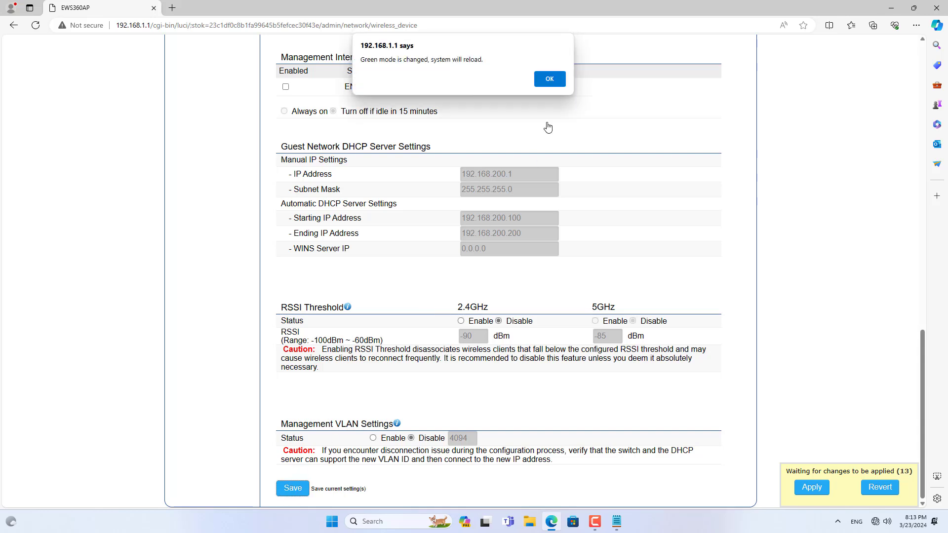
click(549, 80)
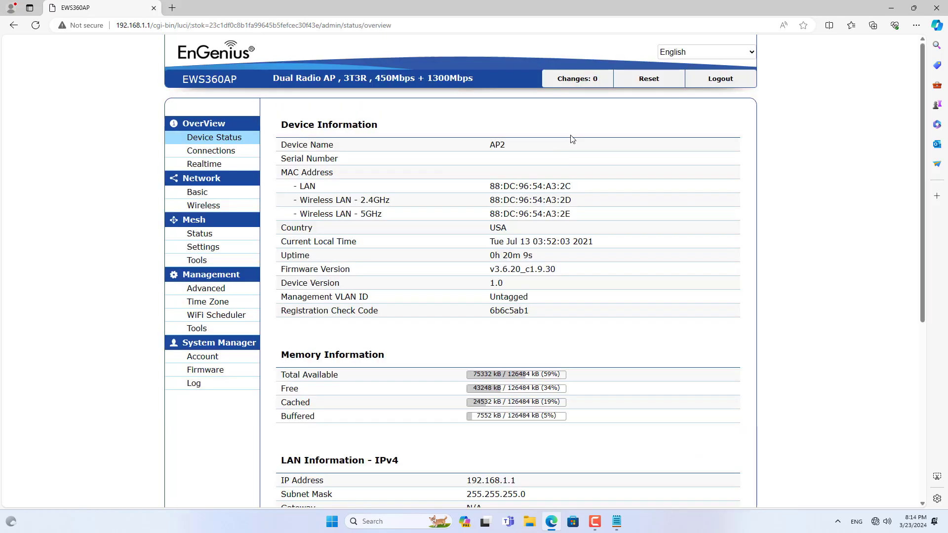
Set AP2's 5GHz transmit power to 13 dBm, save, and apply the change
click(220, 207)
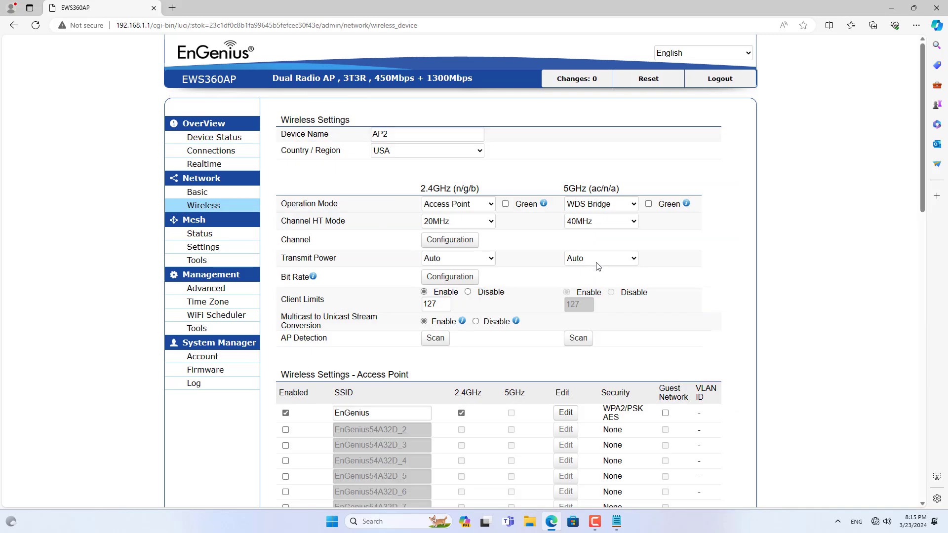
click(597, 260)
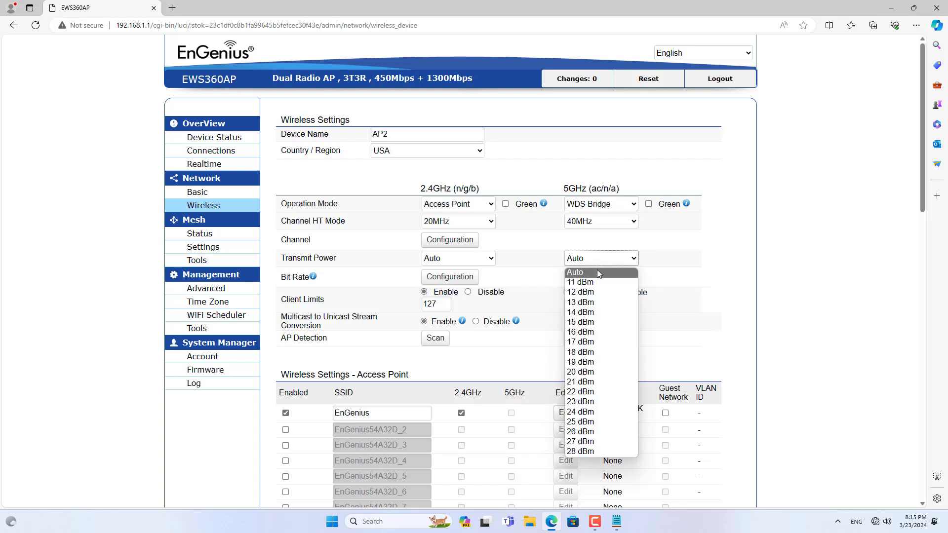
click(594, 302)
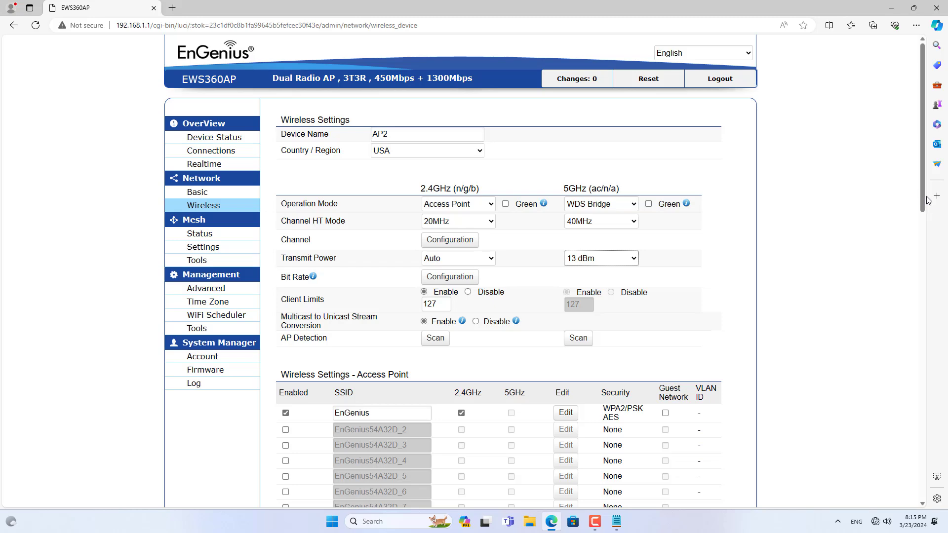
drag(925, 200, 907, 489)
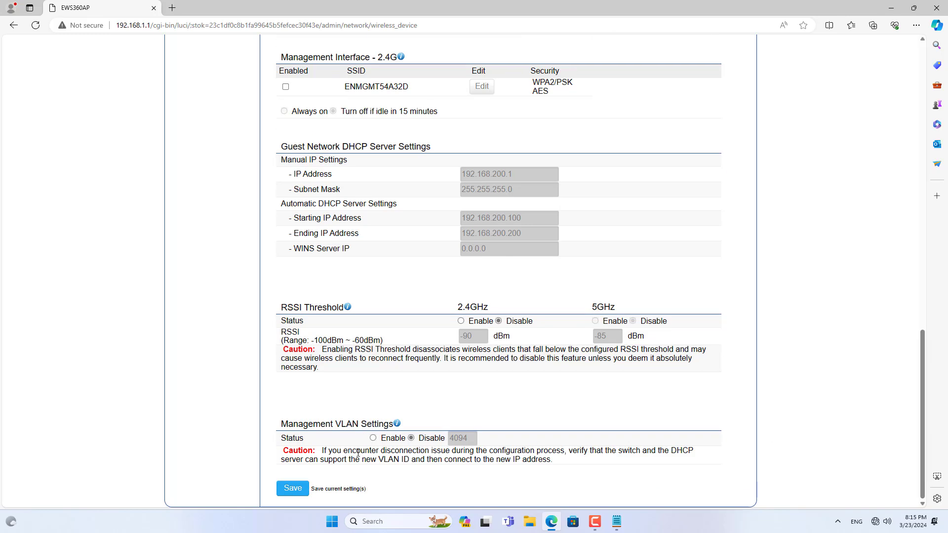
click(292, 489)
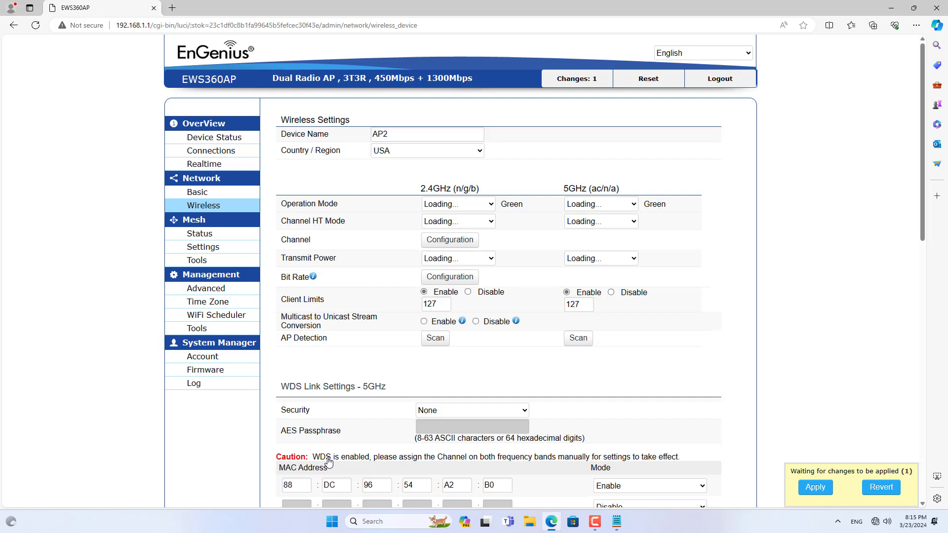
click(819, 491)
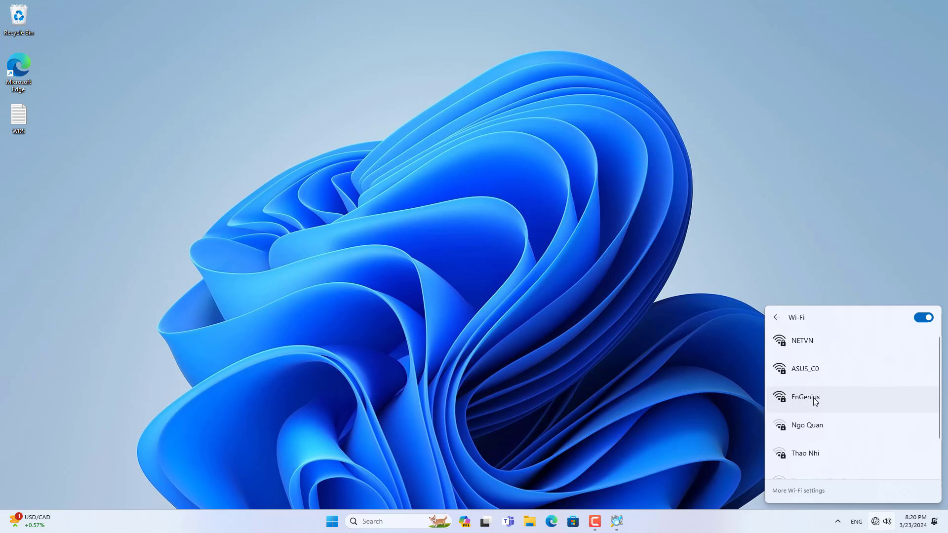
Connect to the EnGenius Wi-Fi network, entering and checking its network security key
click(816, 401)
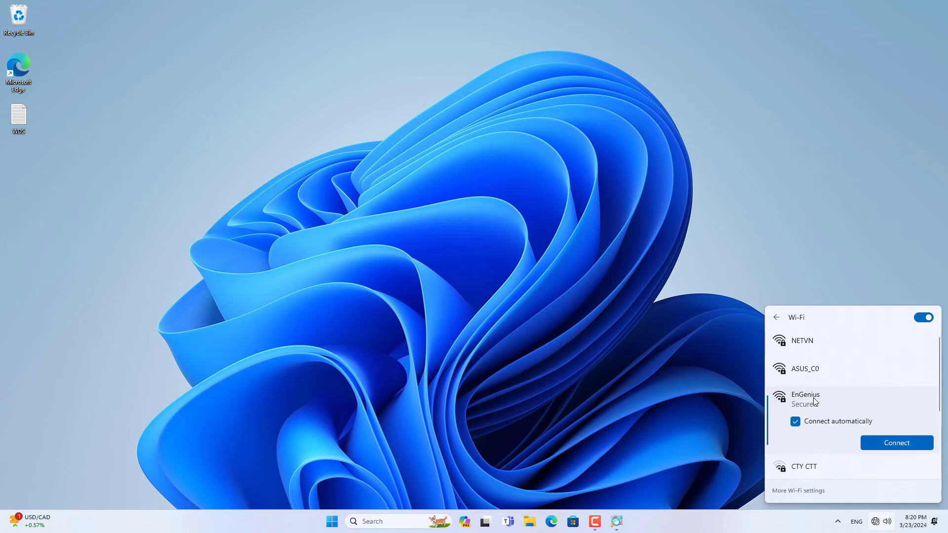
click(872, 442)
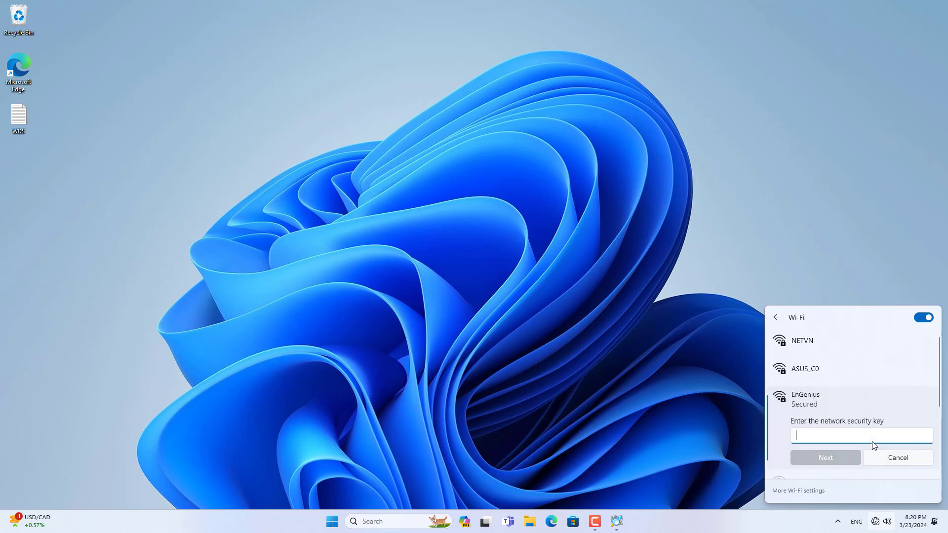
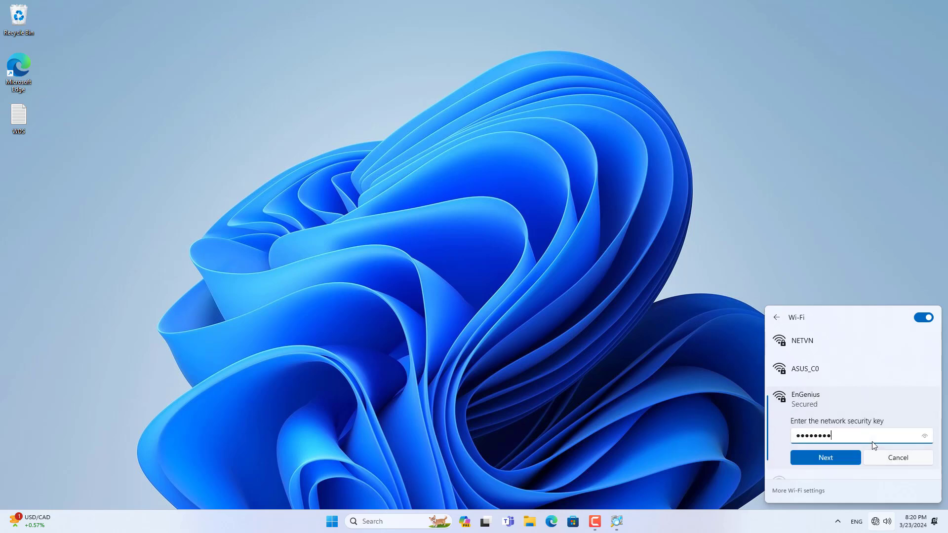
click(924, 437)
click(840, 458)
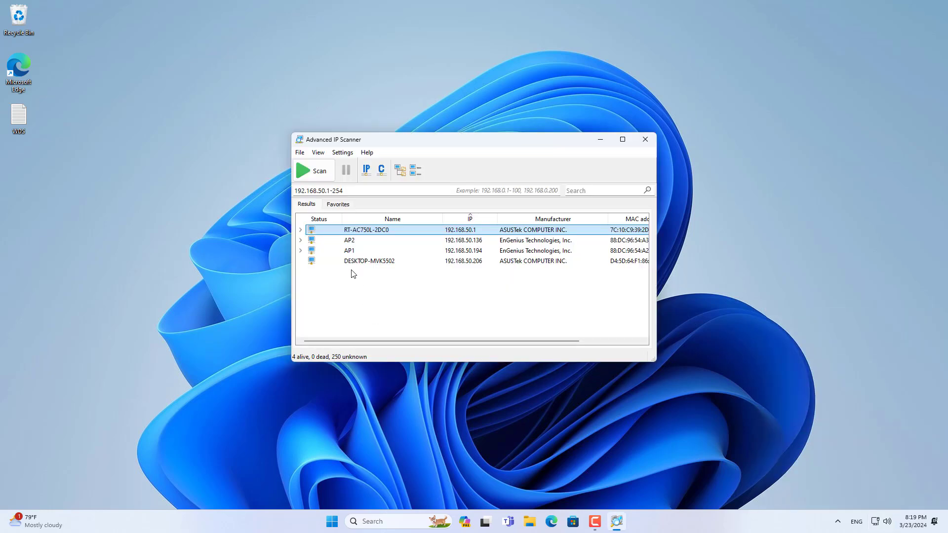
Open AP1 (192.168.50.194) from Advanced IP Scanner and verify its WDS link status reads UP under Connections
click(301, 241)
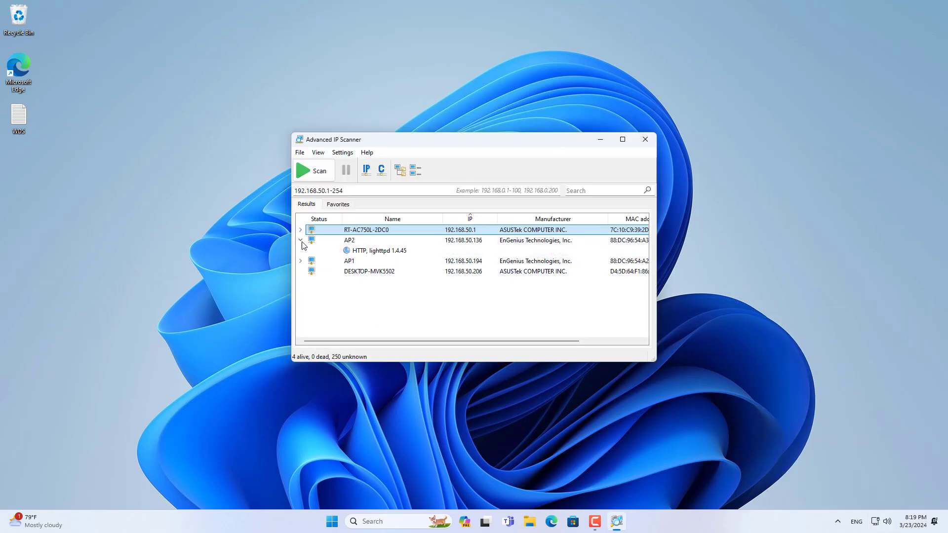
click(301, 262)
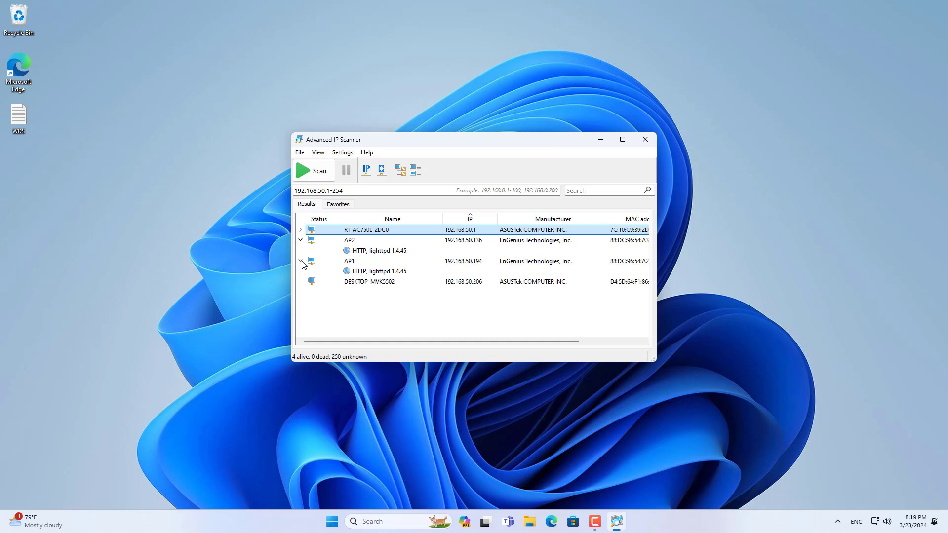
double_click(358, 272)
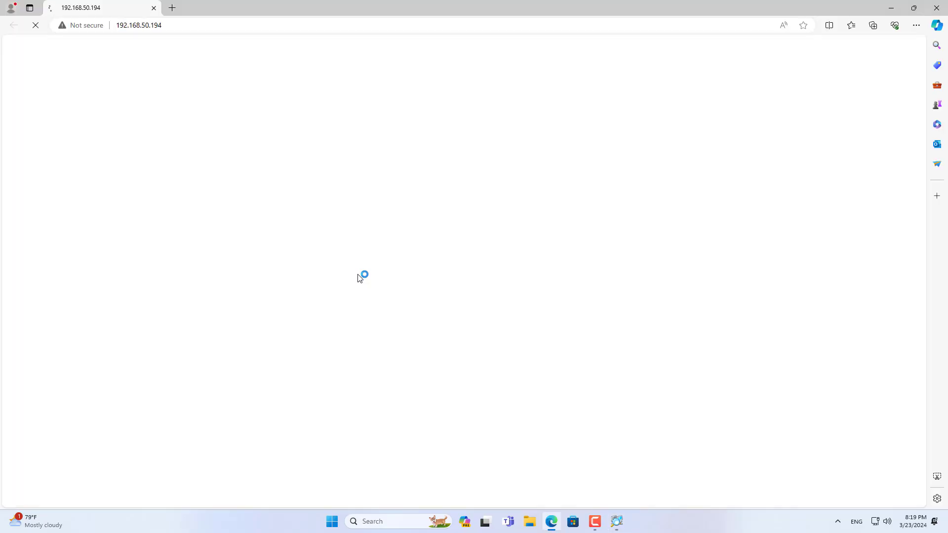
drag(488, 145, 508, 147)
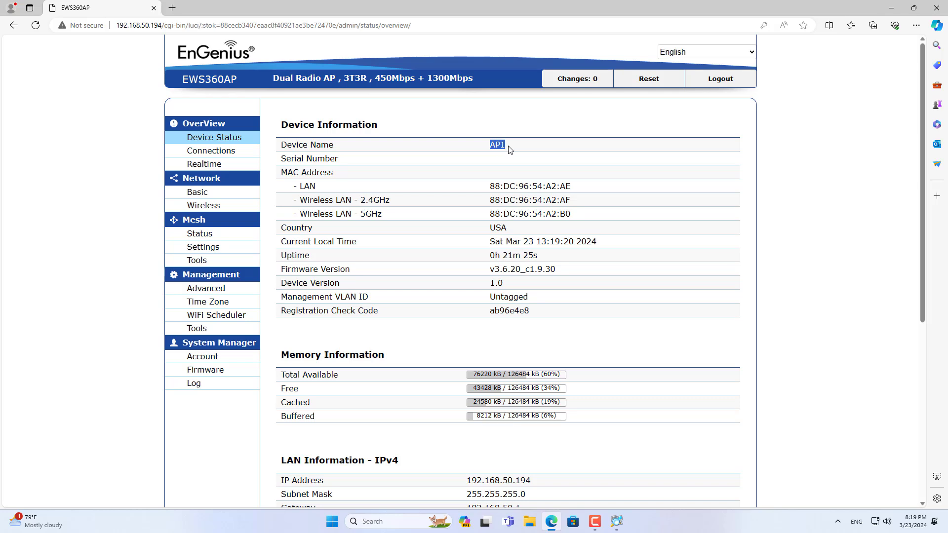
click(229, 153)
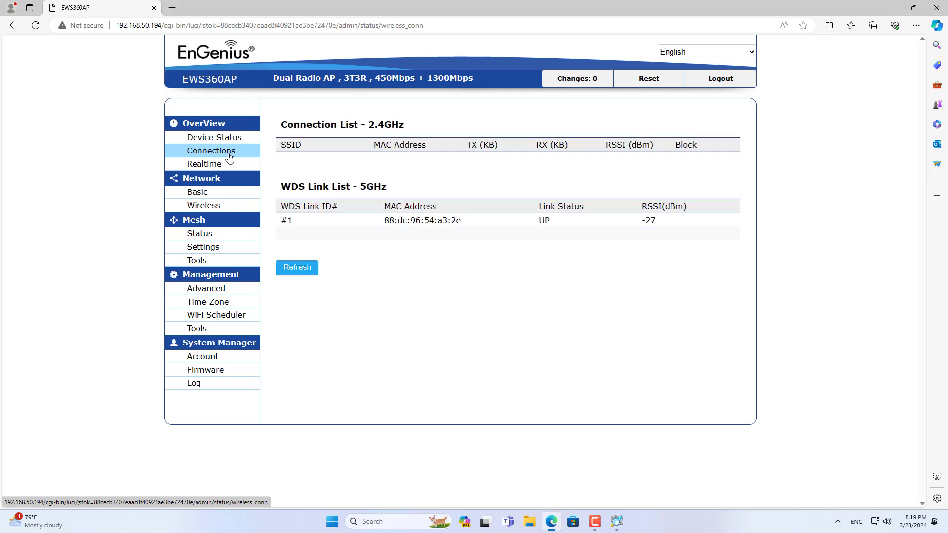
drag(532, 221, 572, 229)
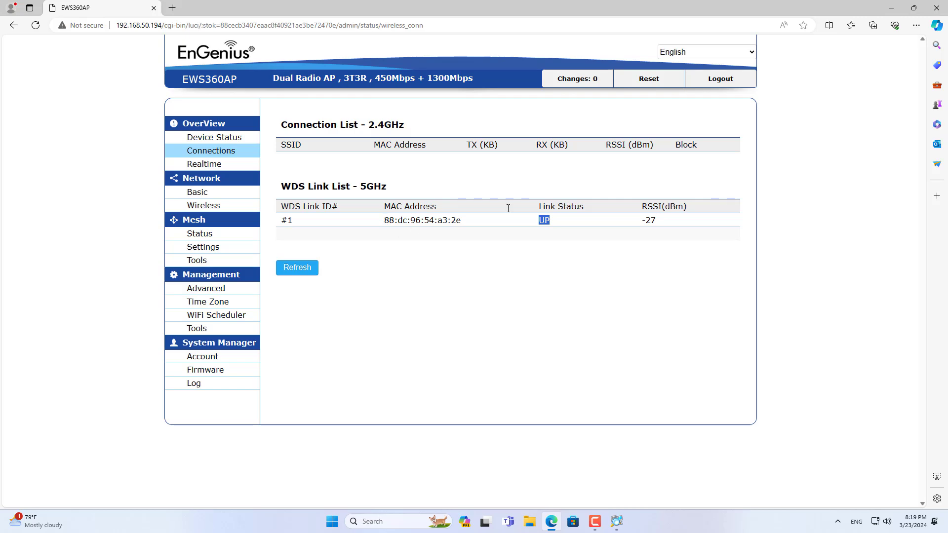
click(892, 8)
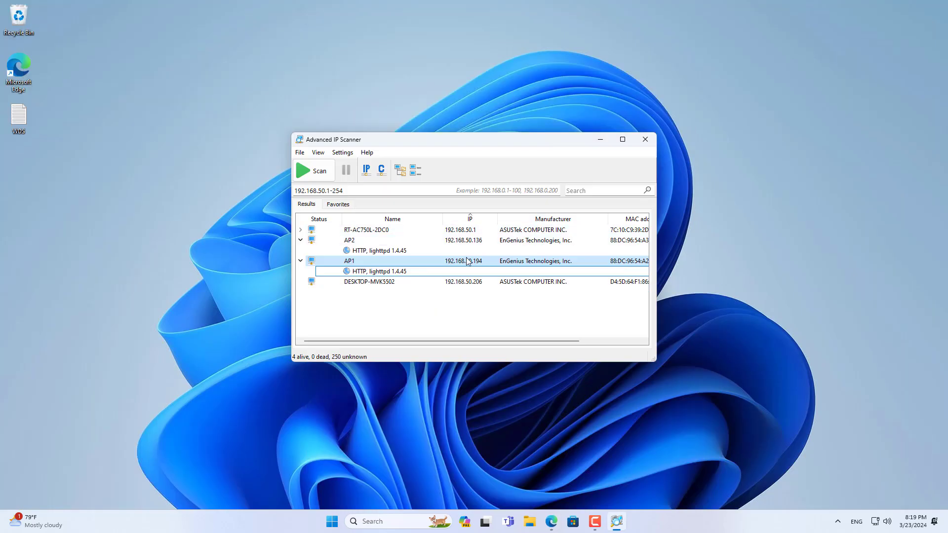
Open AP2 (192.168.50.136), decline saving the password, and verify its WDS link status reads UP
click(361, 253)
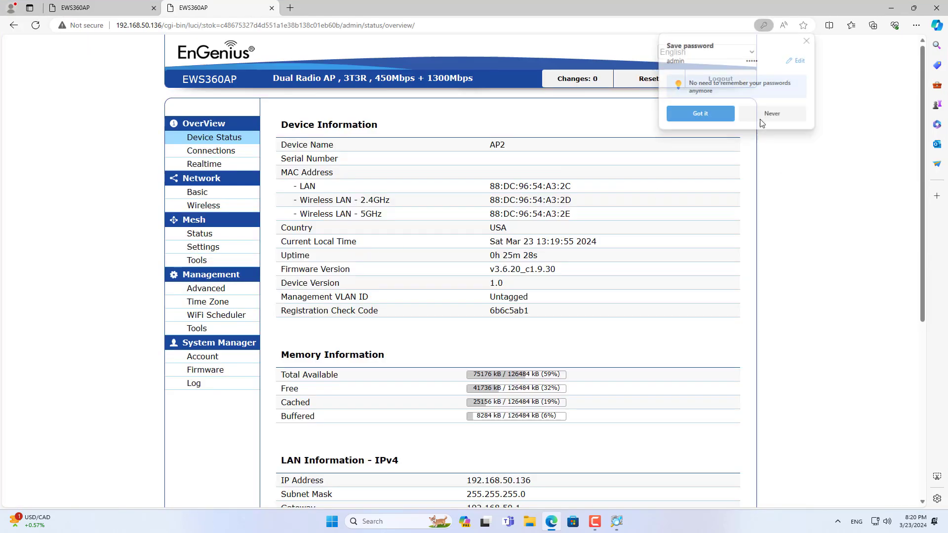
click(760, 117)
double_click(498, 146)
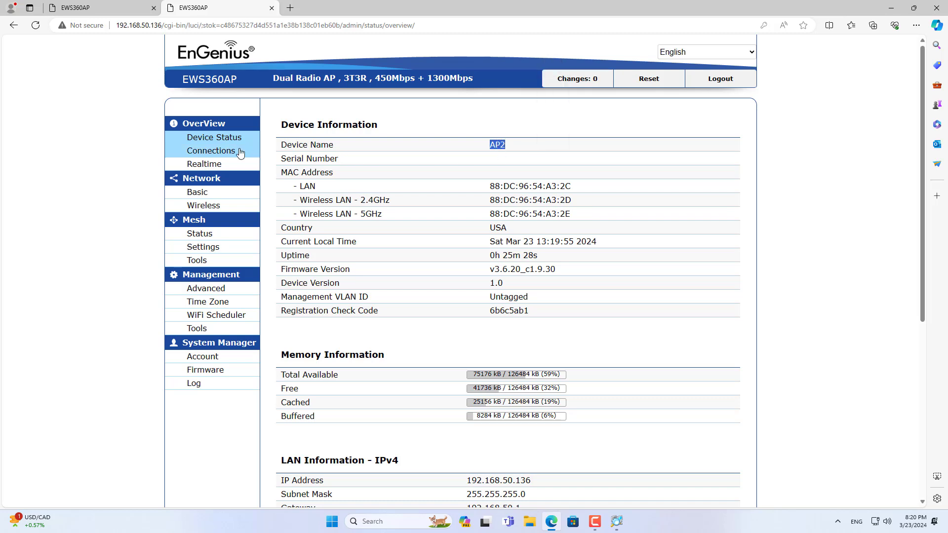
click(235, 152)
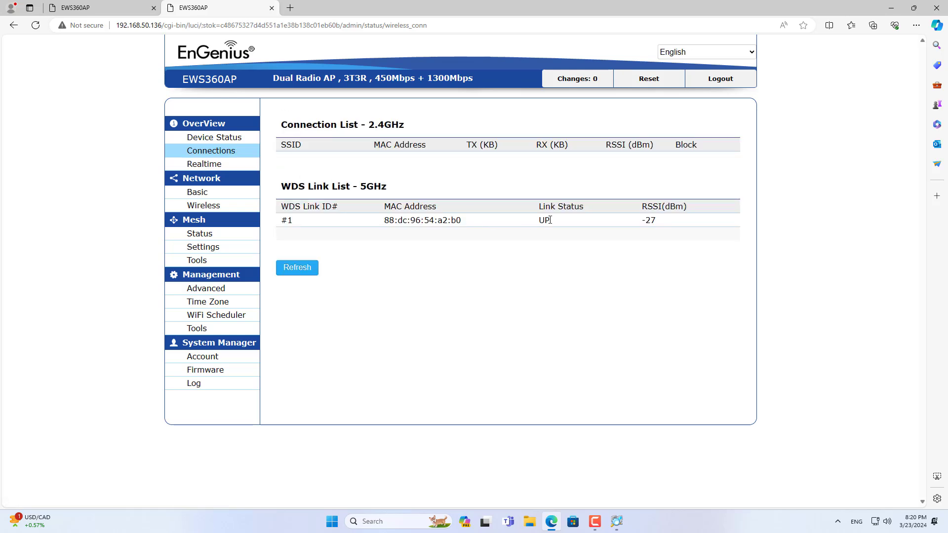
drag(547, 220, 538, 221)
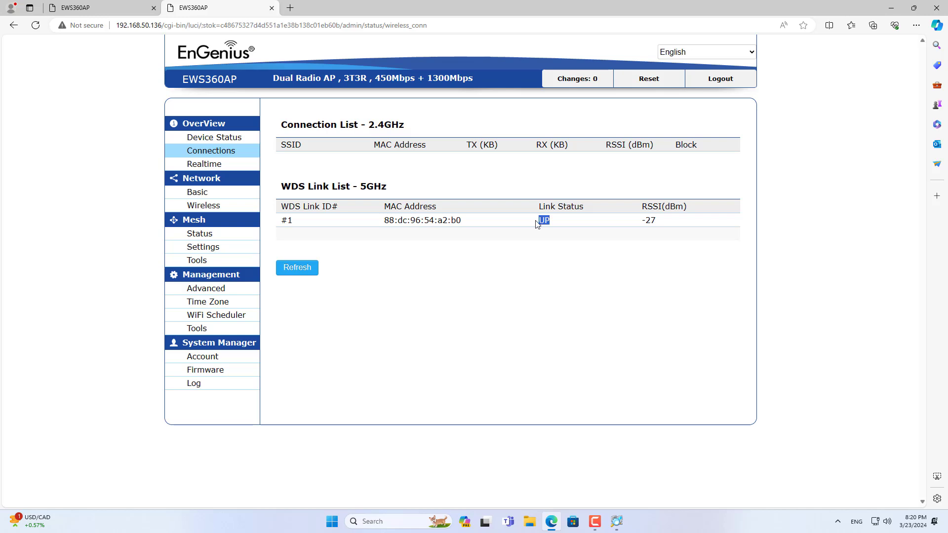
click(142, 10)
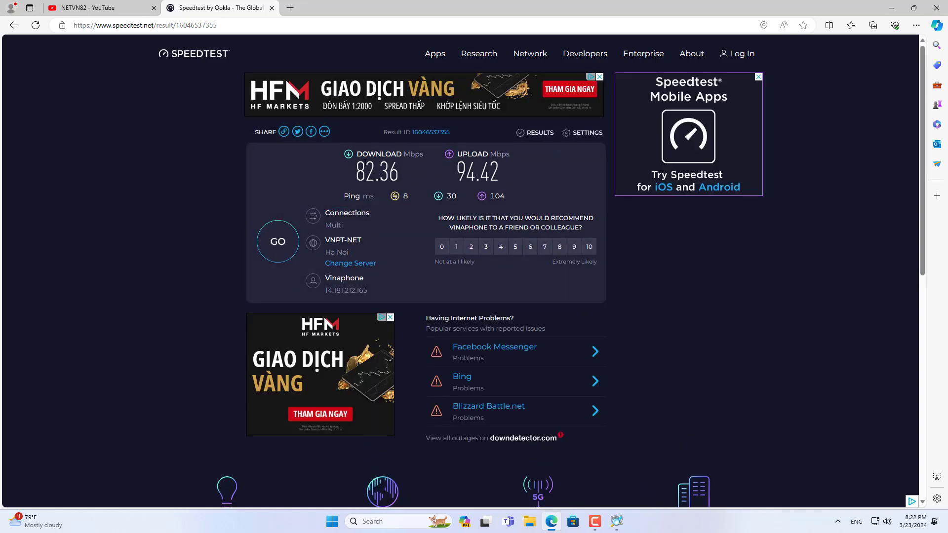
Highlight the previous 82.36 Mbps download, rerun Speedtest over the bridge, and close all four ads
drag(355, 170, 502, 171)
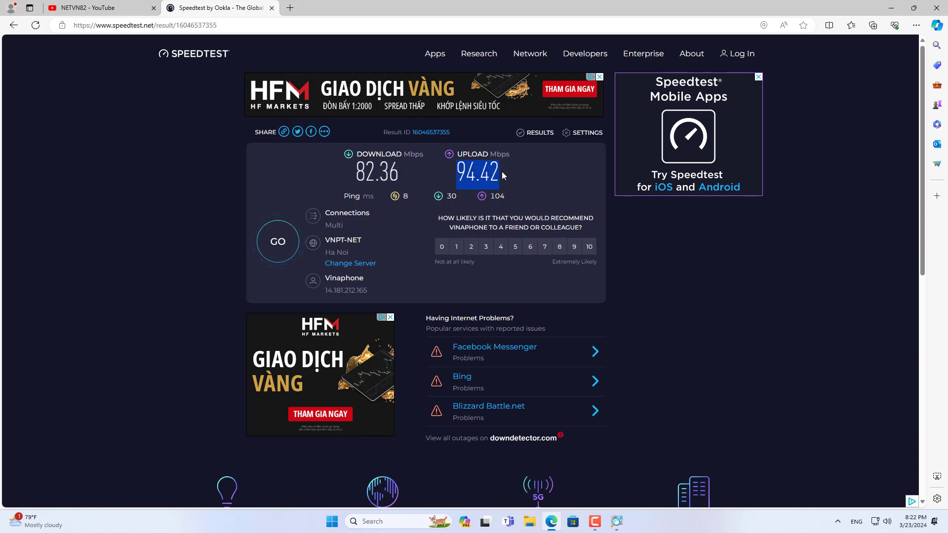
click(288, 244)
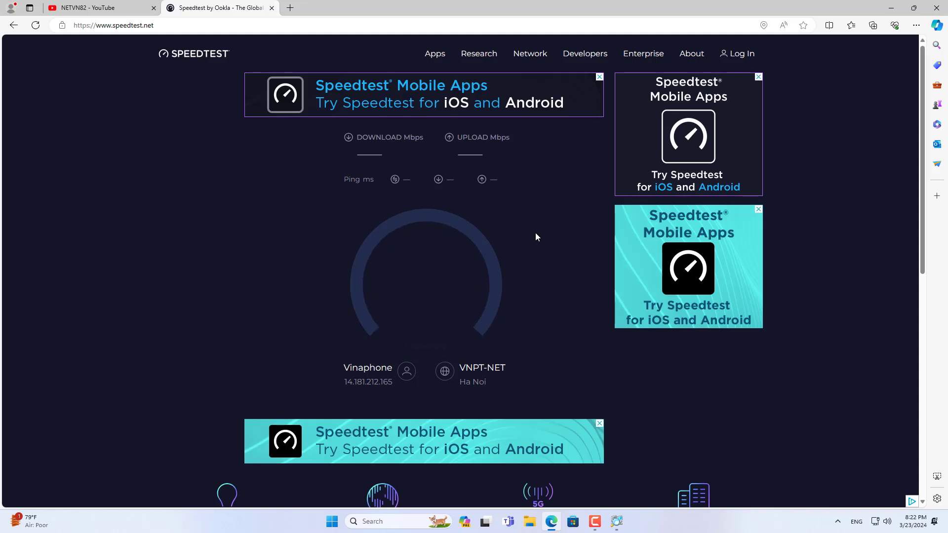
click(599, 77)
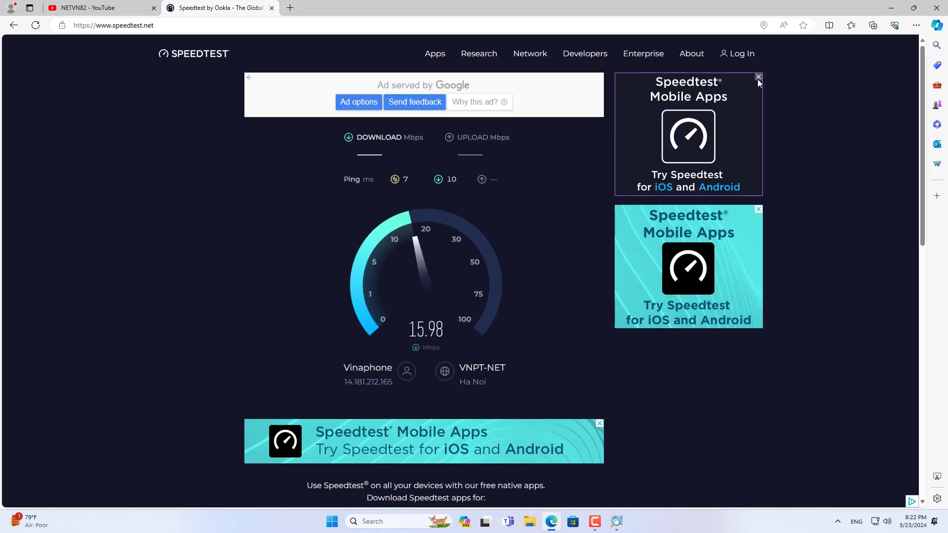
click(758, 77)
click(759, 209)
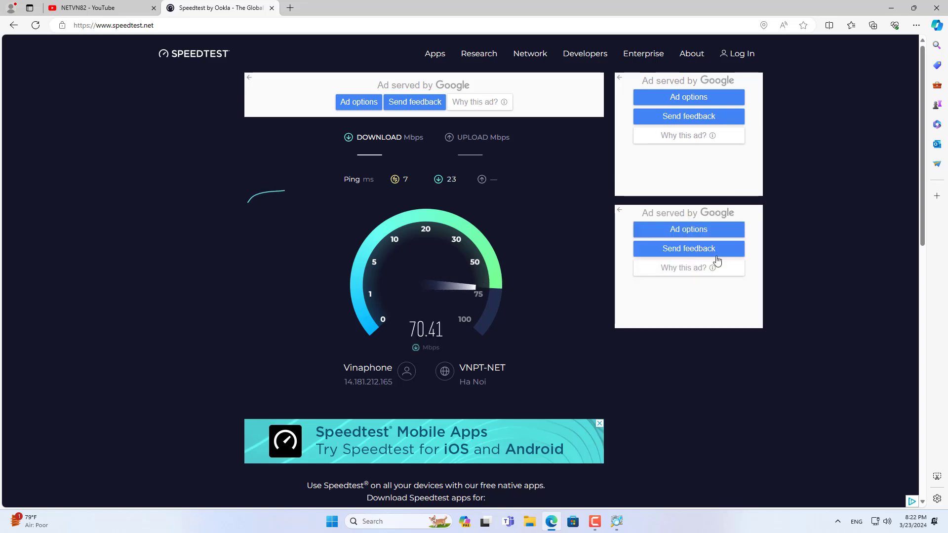
click(599, 424)
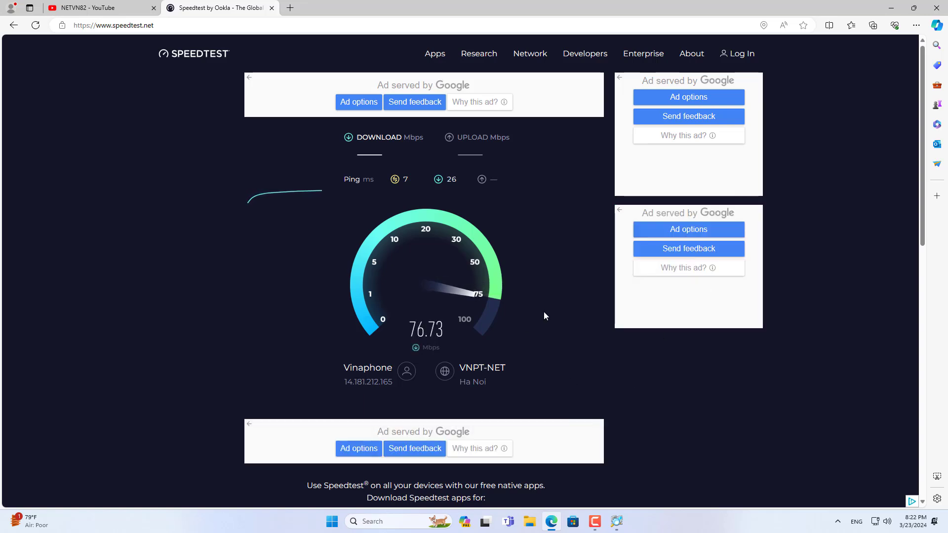